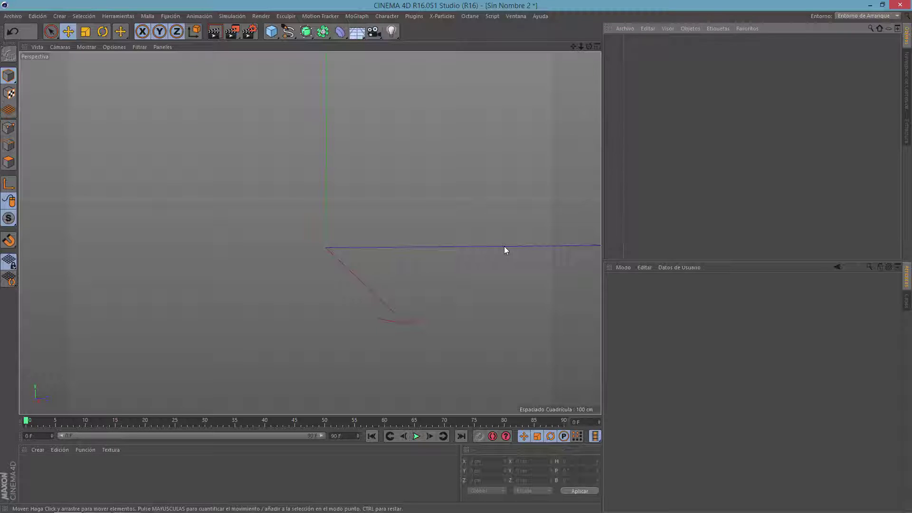
Step: Browse the Content Browser presets to Visualize > 3D Objects > Personas > 3D People (Medium Resolution)
left_click(906, 86)
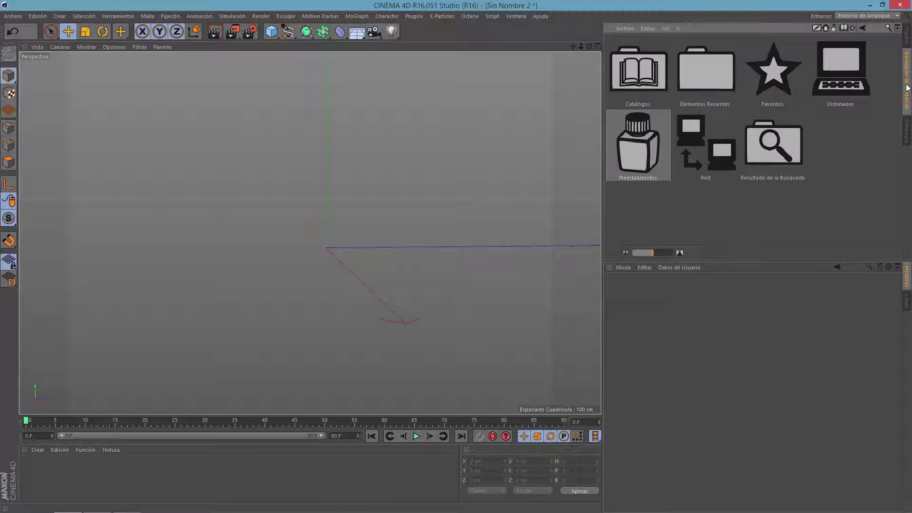
double_click(652, 162)
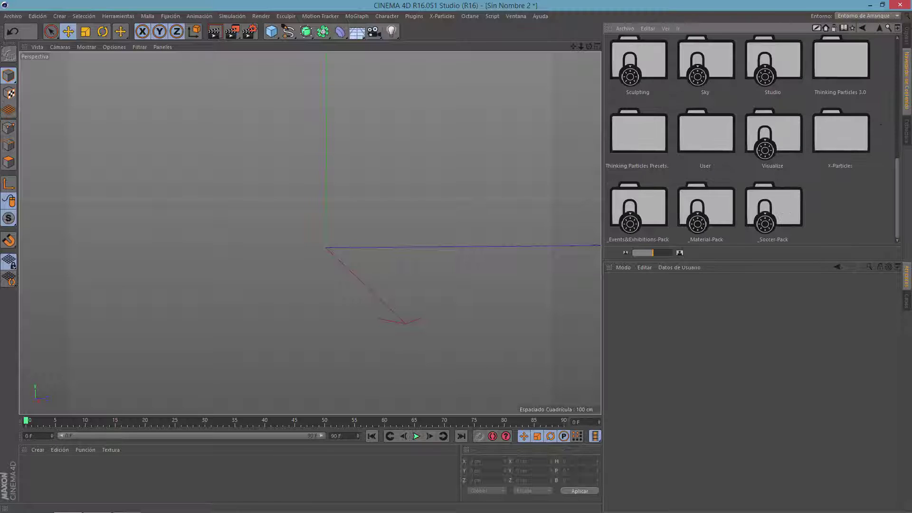
scroll(899, 176, "up", 2)
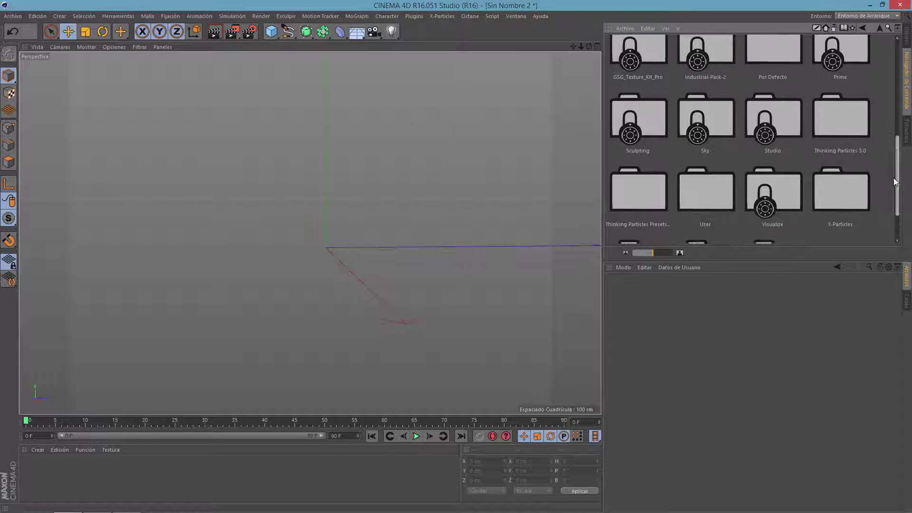
scroll(892, 180, "down", 2)
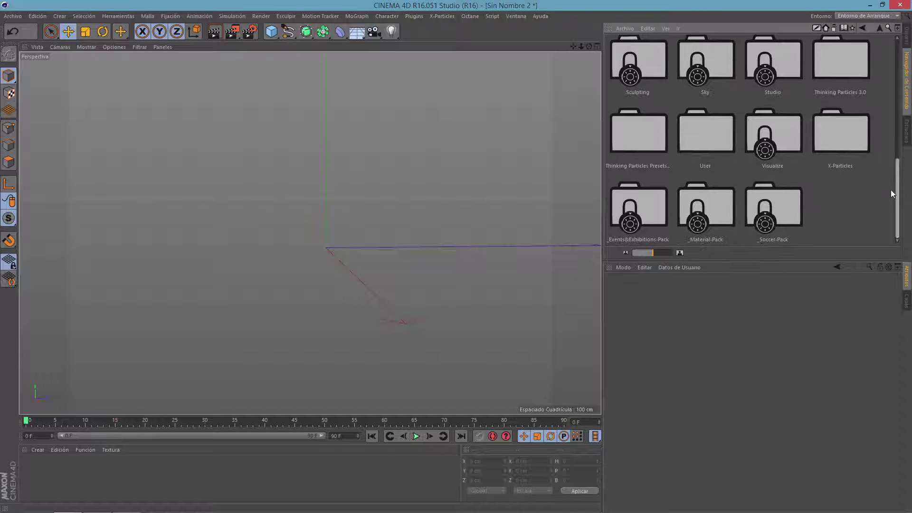
double_click(782, 129)
double_click(657, 75)
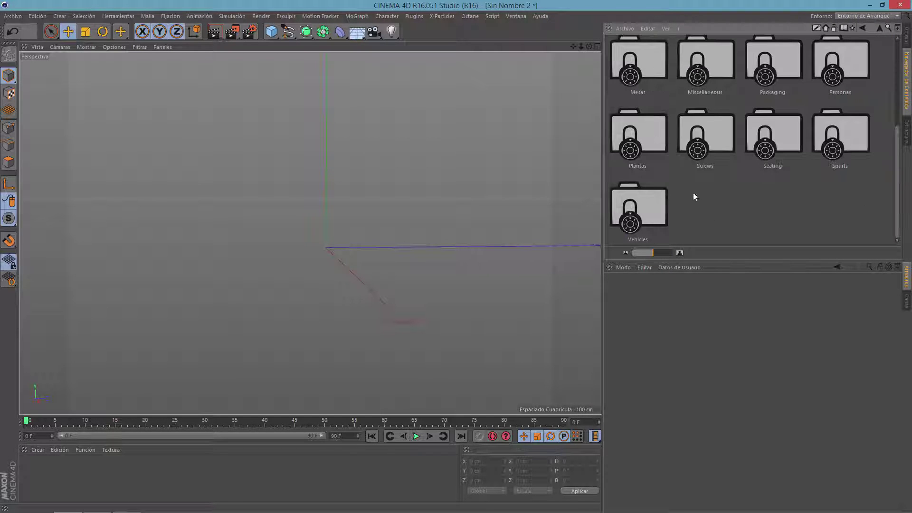
double_click(850, 67)
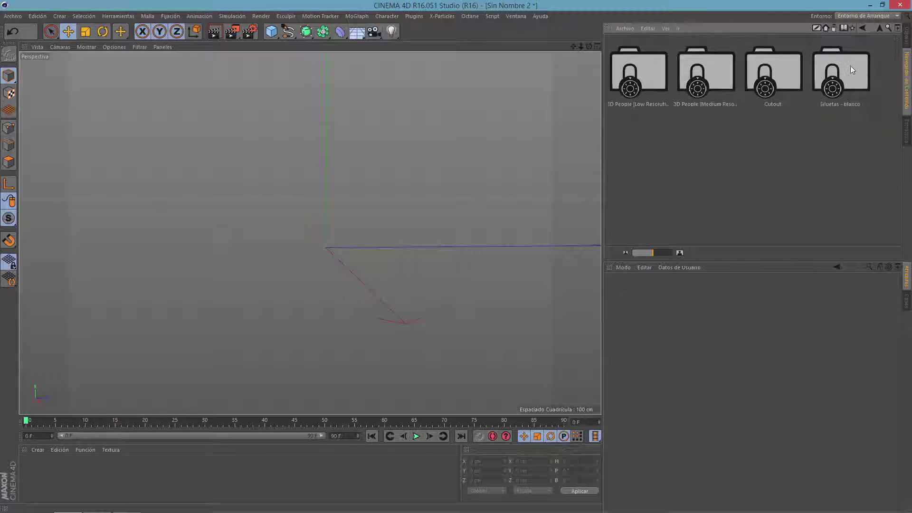
double_click(706, 75)
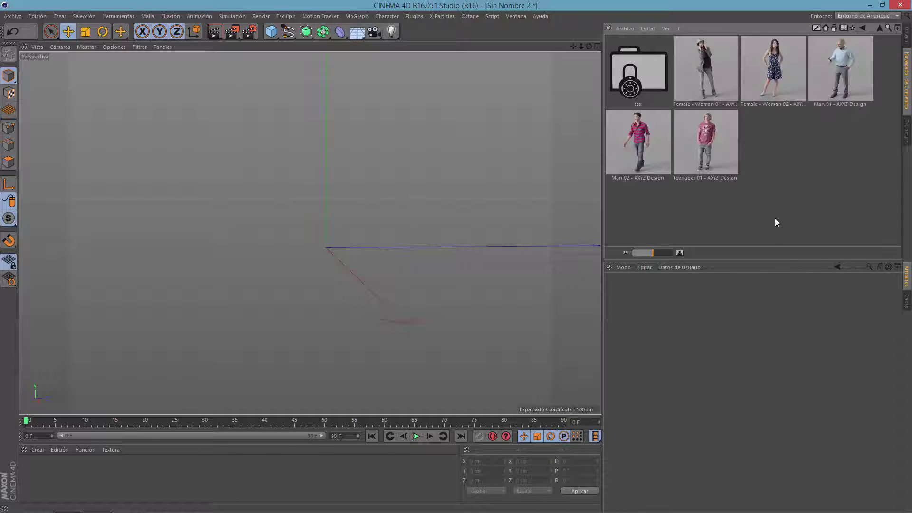
Step: Drop the Female - Woman 02 figure at the scene origin and frame it in view
left_click_drag(779, 69, 483, 291)
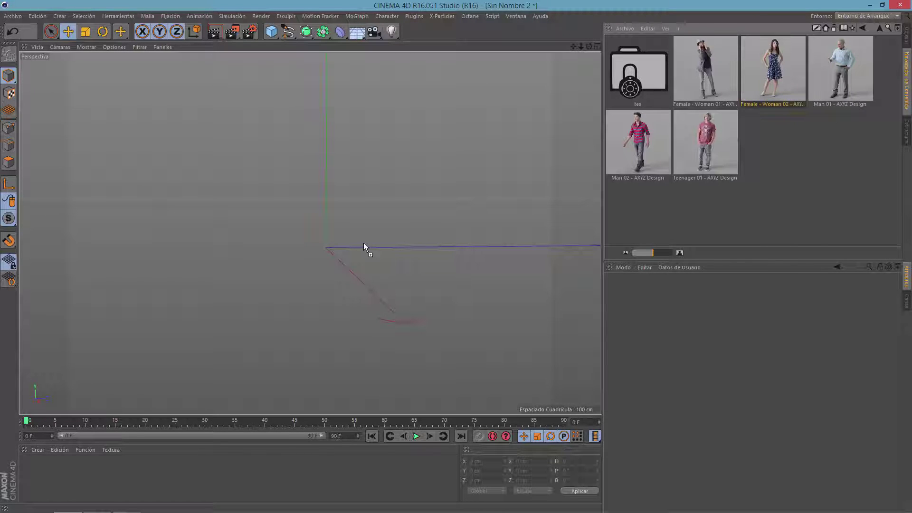
left_click_drag(364, 244, 338, 253)
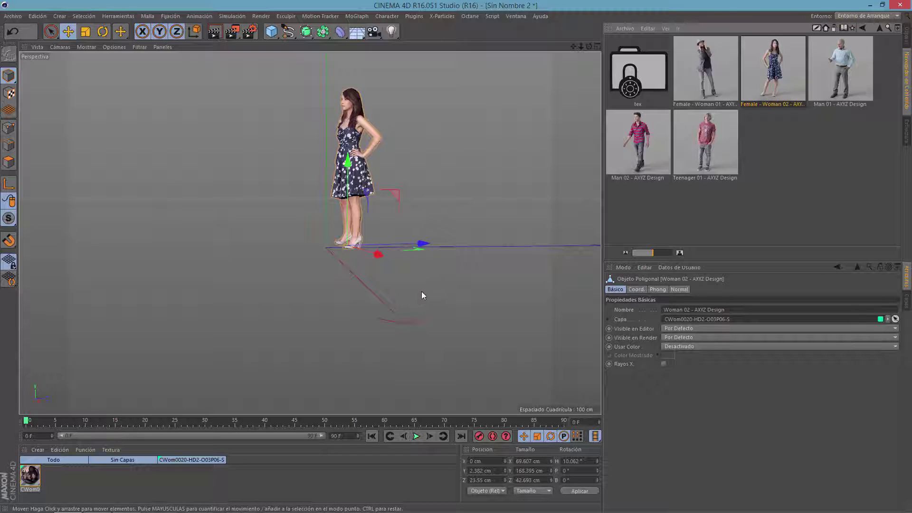
key("o")
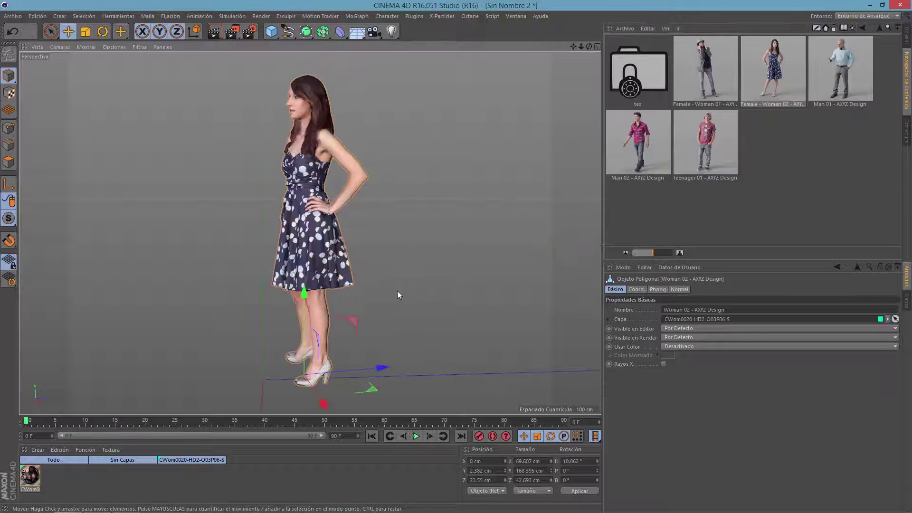
mouse_move(442, 311)
left_mouse_down("alt")
mouse_move(486, 266)
mouse_move(457, 229)
mouse_move(443, 325)
mouse_move(451, 365)
mouse_move(279, 303)
mouse_move(366, 335)
mouse_move(469, 303)
mouse_move(438, 323)
left_mouse_up("alt")
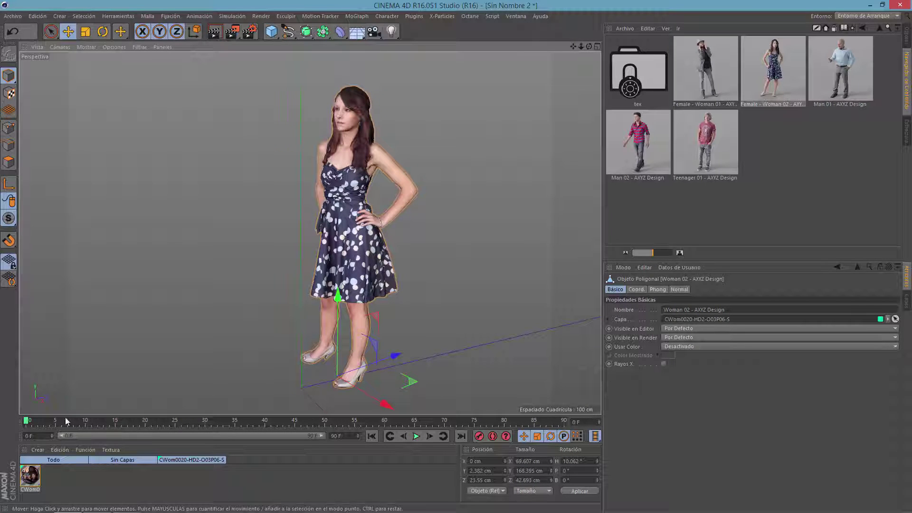
Step: Review the woman material's Color texture, Normal and Reflectance channels in the Material Editor, leaving them unchanged
left_click(29, 476)
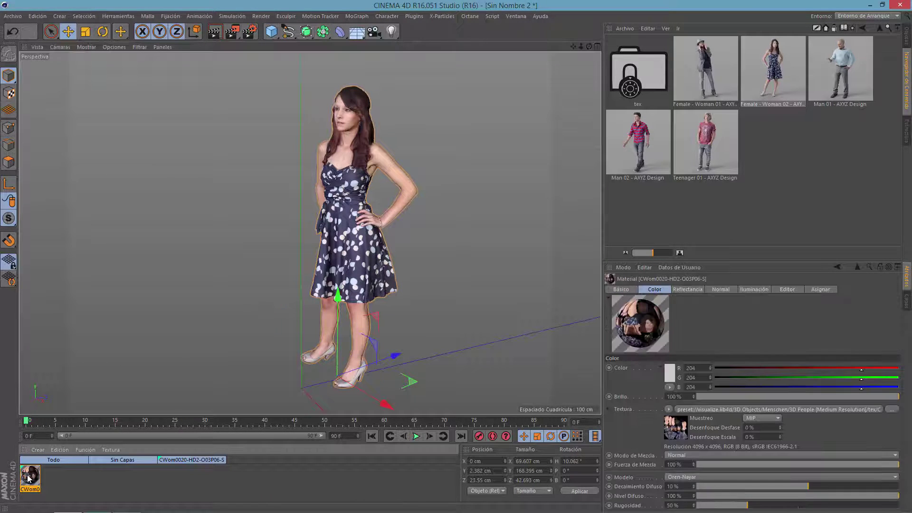
right_click(29, 477)
left_click(218, 480)
double_click(39, 481)
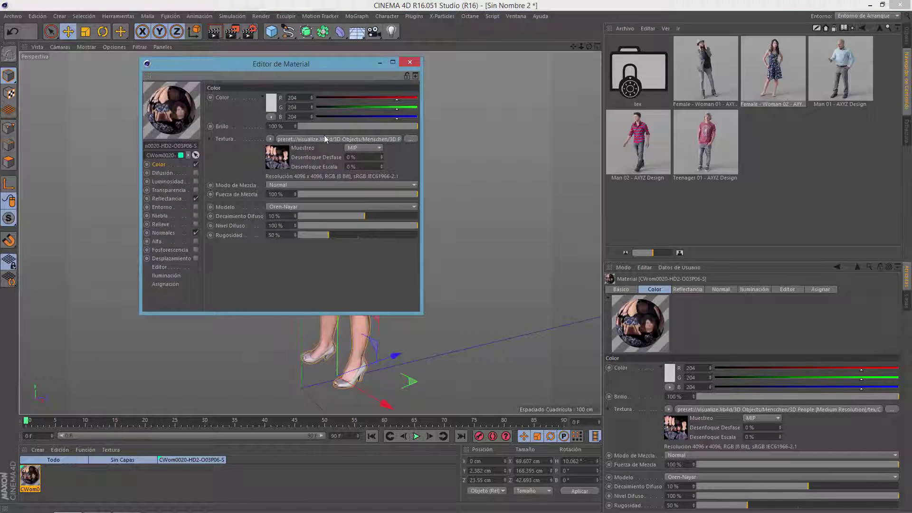
left_click(170, 234)
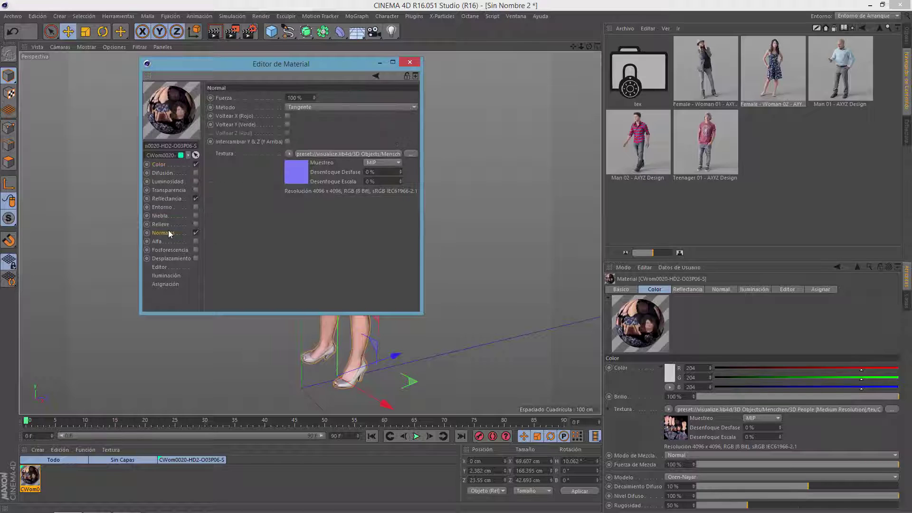
left_click(166, 199)
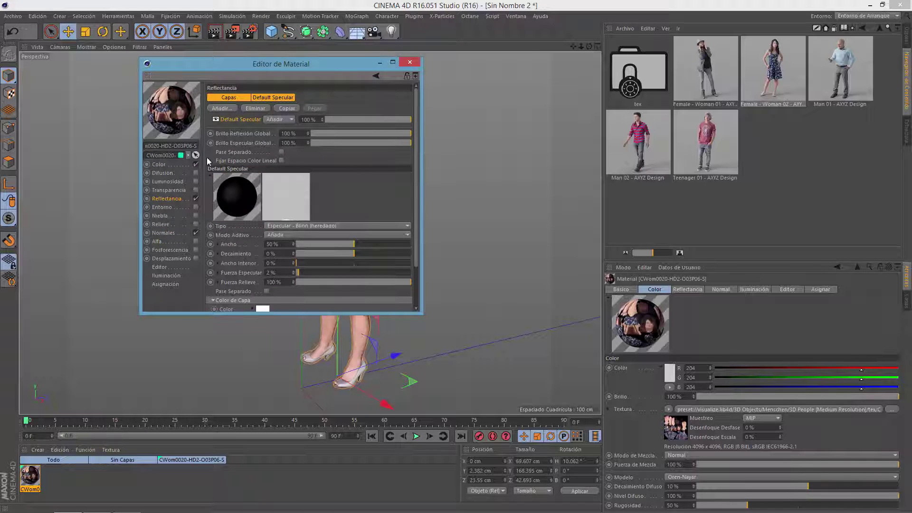
left_click(410, 63)
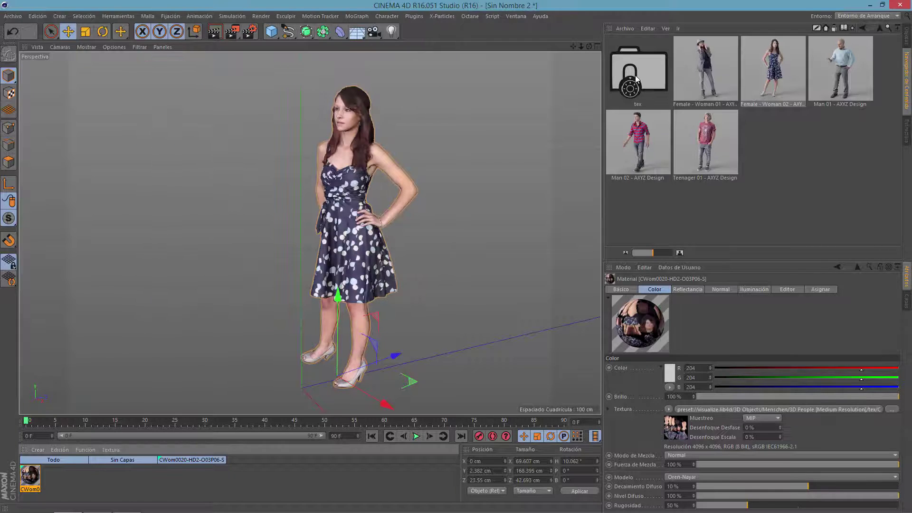
double_click(27, 477)
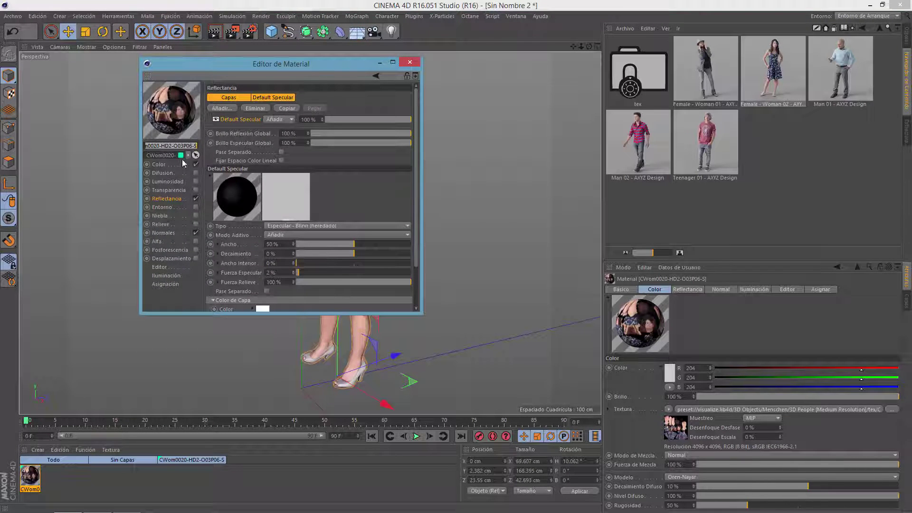
left_click(164, 165)
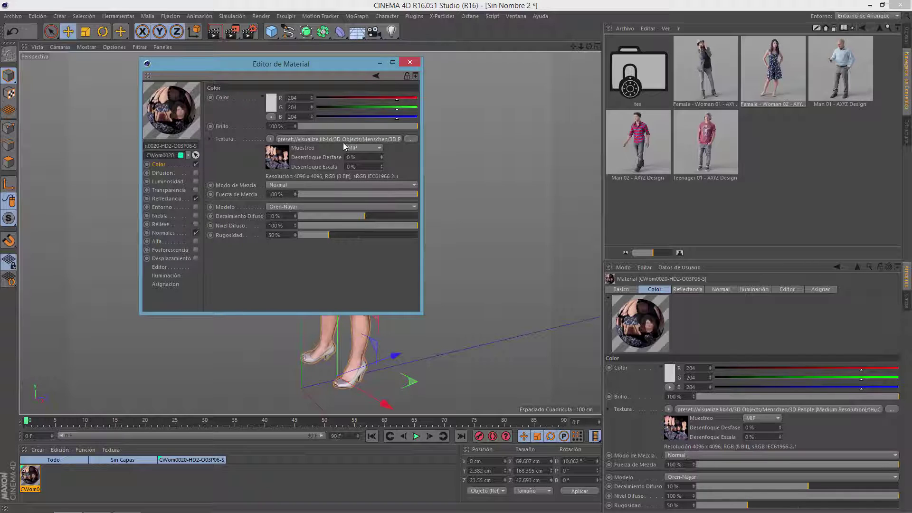
left_click(409, 62)
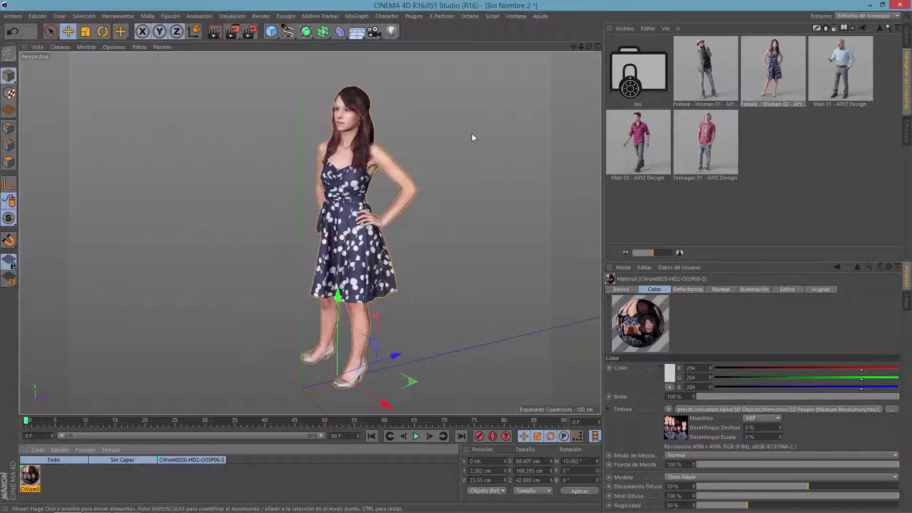
Step: Save the skin colour texture from the tex folder as a JPEG in 'pasar objetos de c4d a sketchup'
double_click(653, 63)
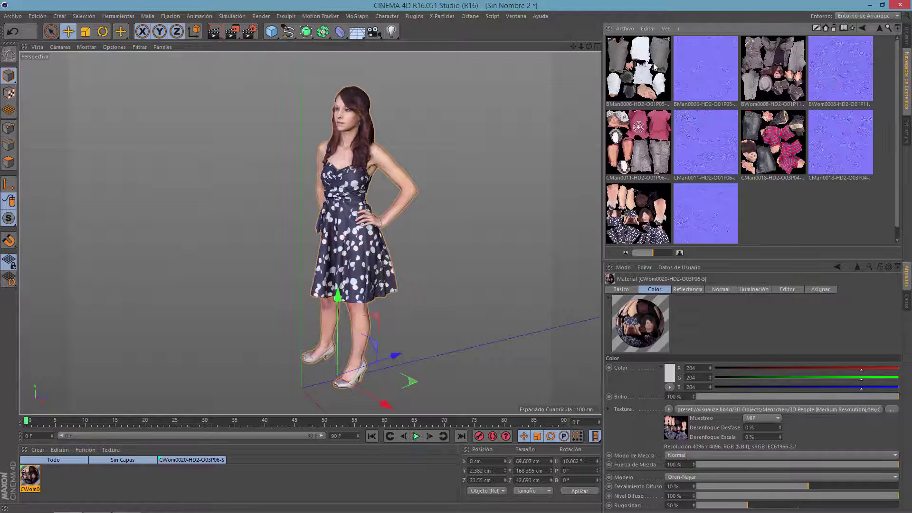
double_click(639, 211)
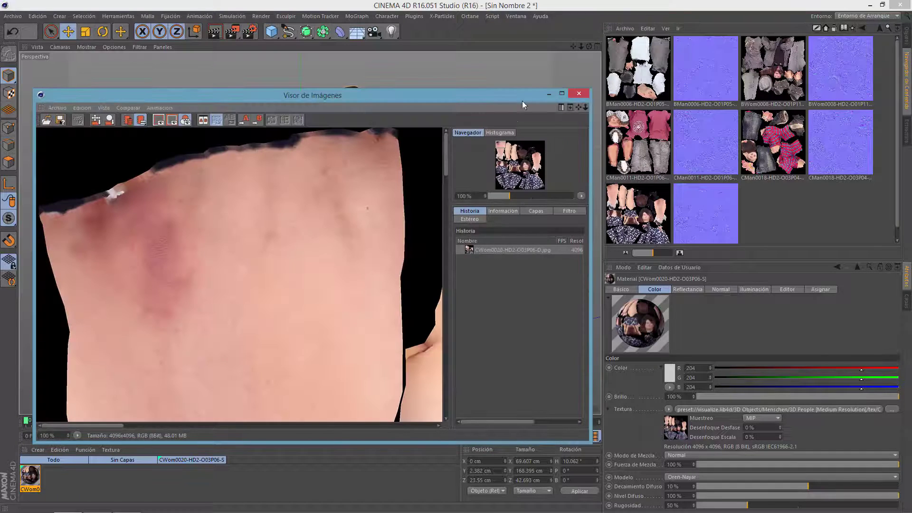
left_click(562, 95)
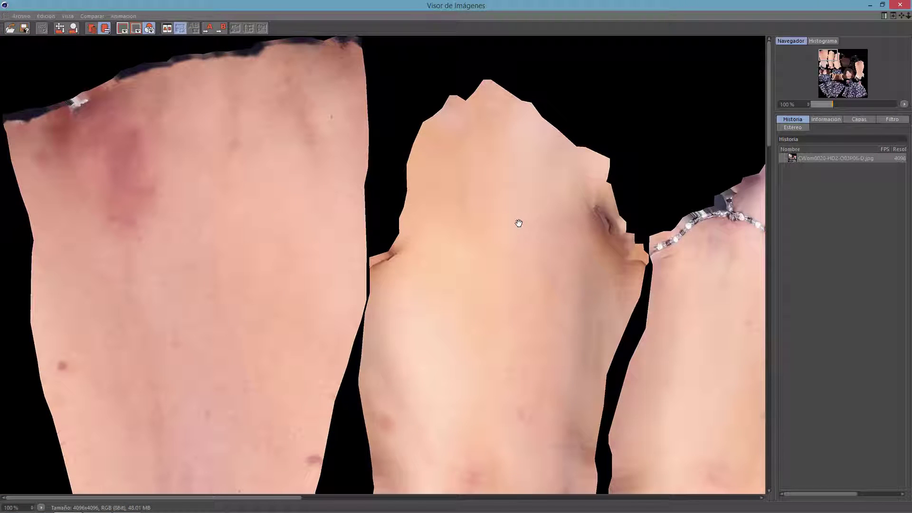
mouse_move(518, 299)
left_mouse_down()
mouse_move(413, 306)
mouse_move(471, 143)
left_mouse_up()
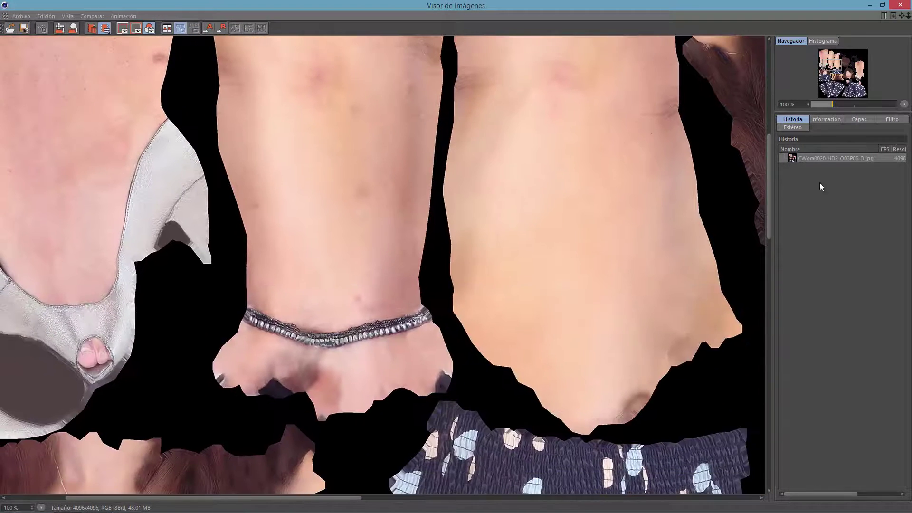
right_click(815, 160)
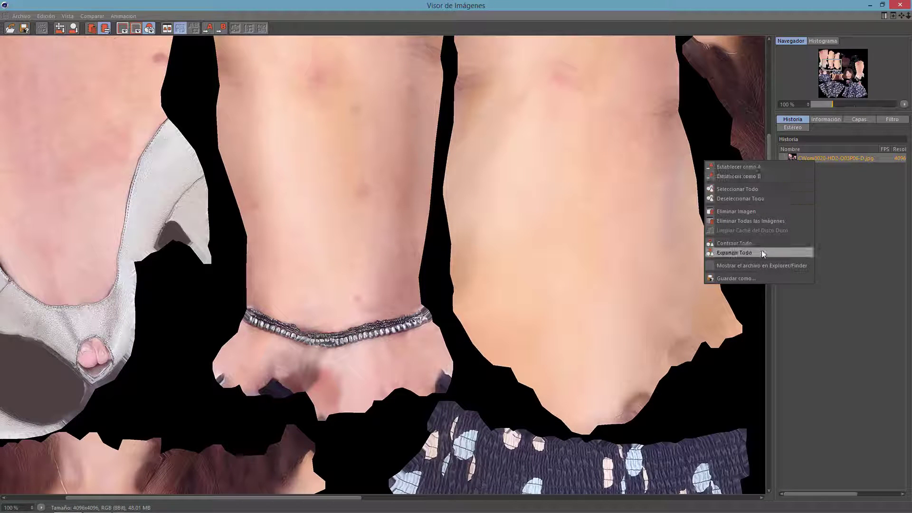
left_click(756, 277)
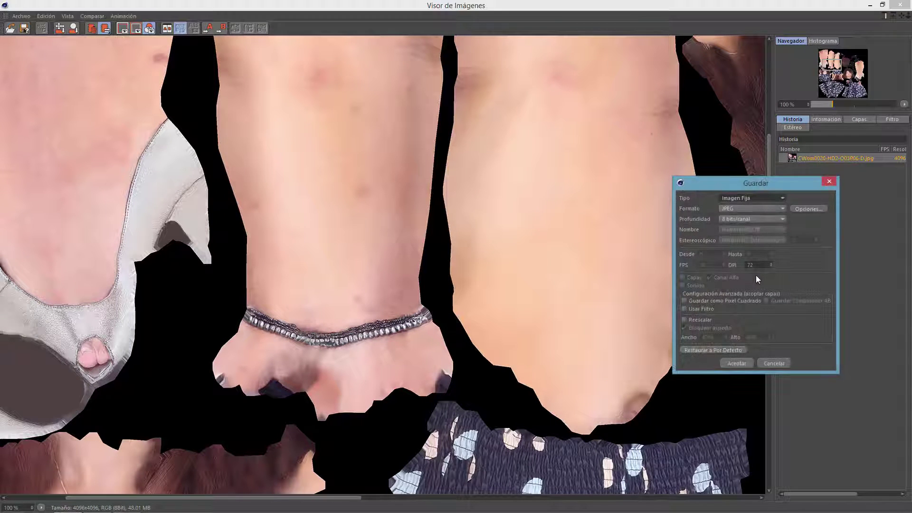
left_click(734, 363)
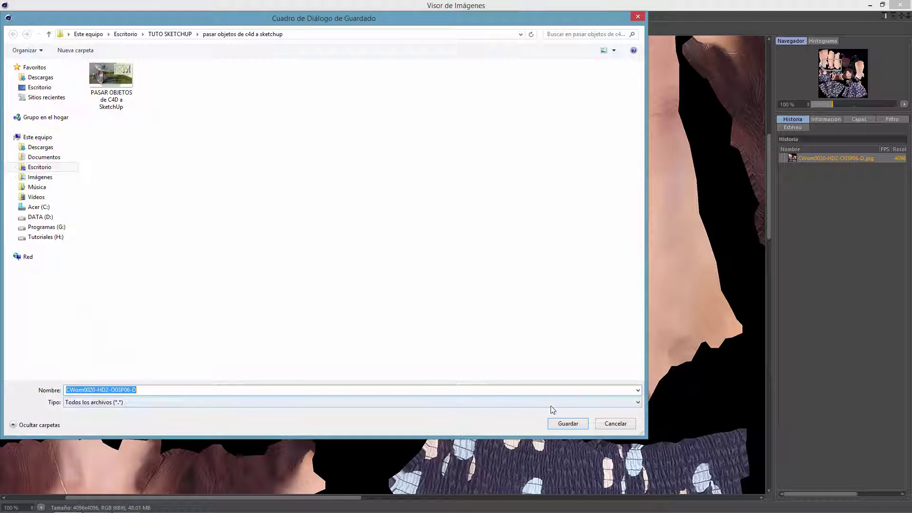
left_click(567, 424)
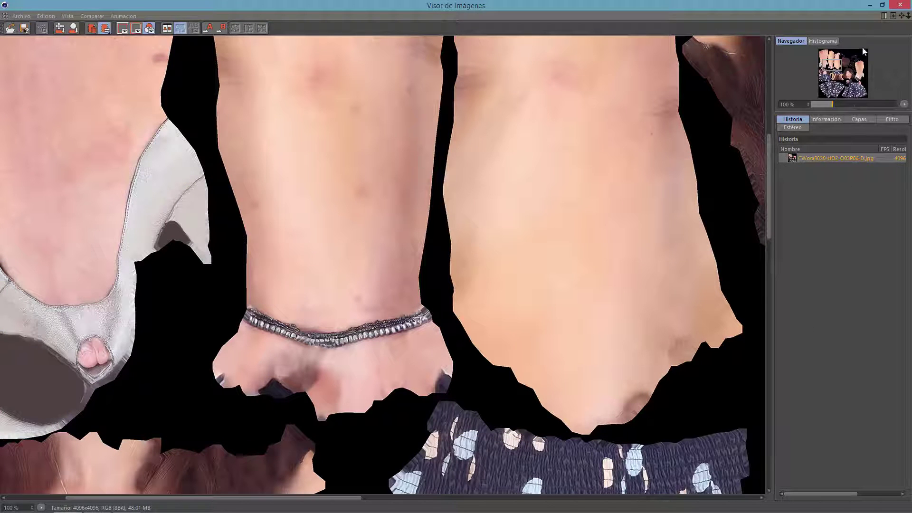
left_click(901, 4)
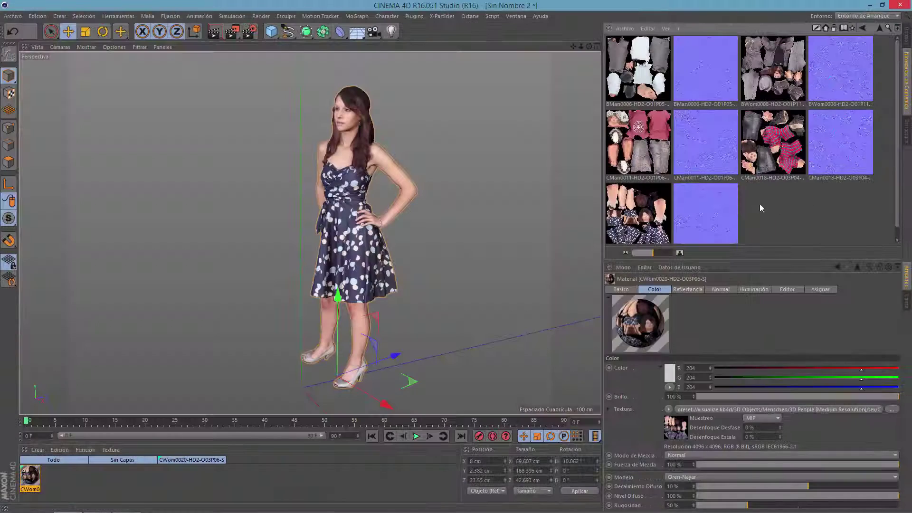
Step: Save the CWom0020 normal map image as a JPEG in the same project folder
double_click(705, 223)
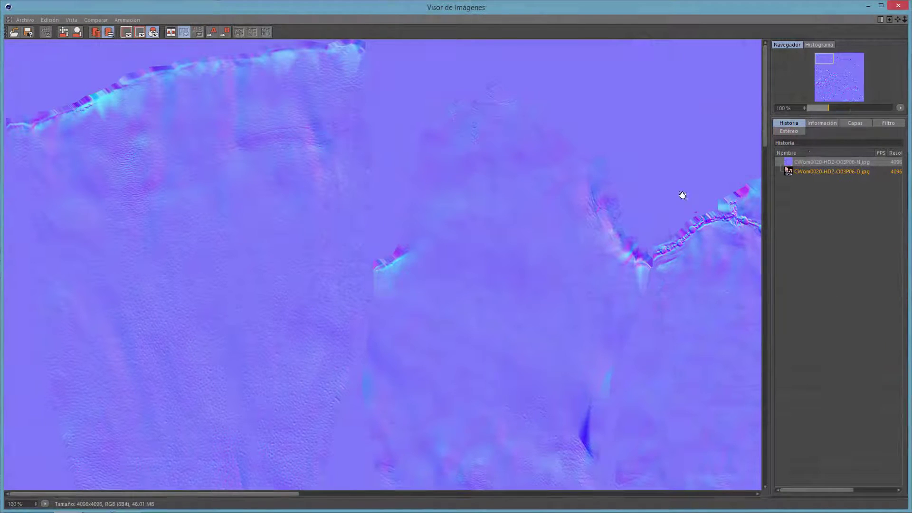
right_click(813, 163)
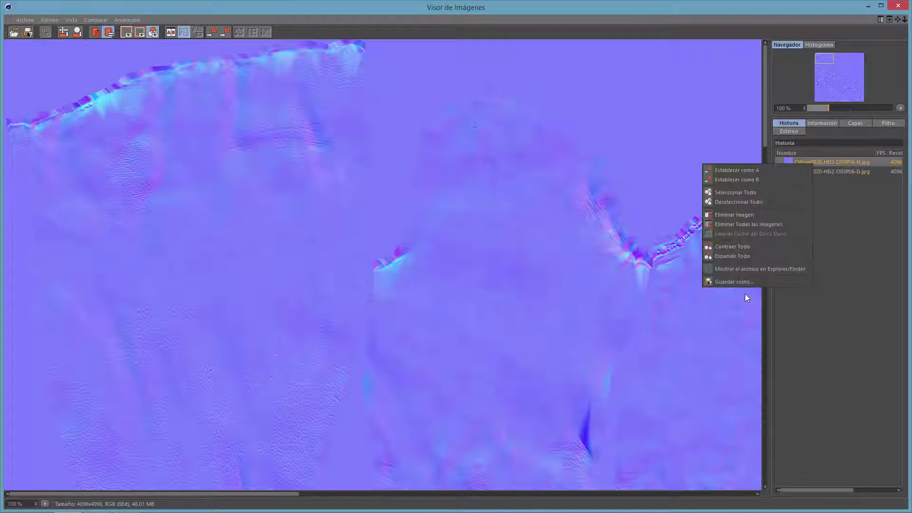
left_click(744, 281)
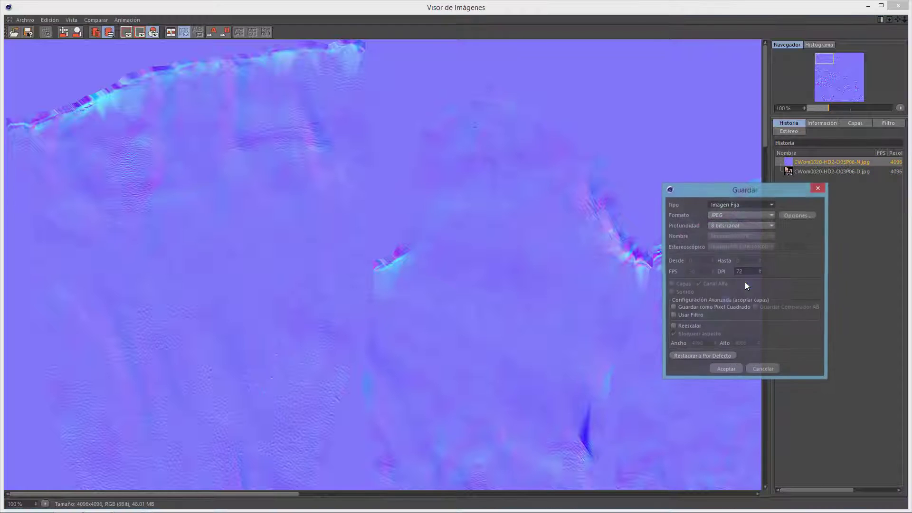
left_click(720, 370)
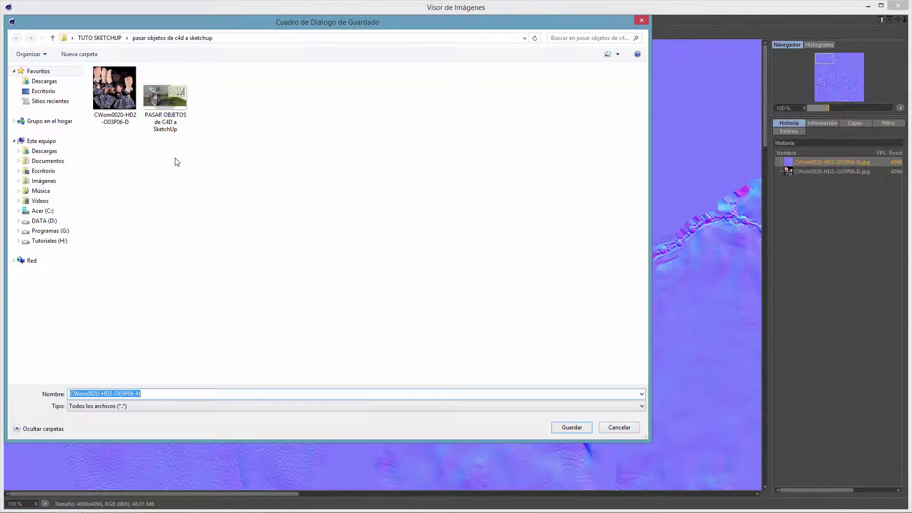
left_click(569, 427)
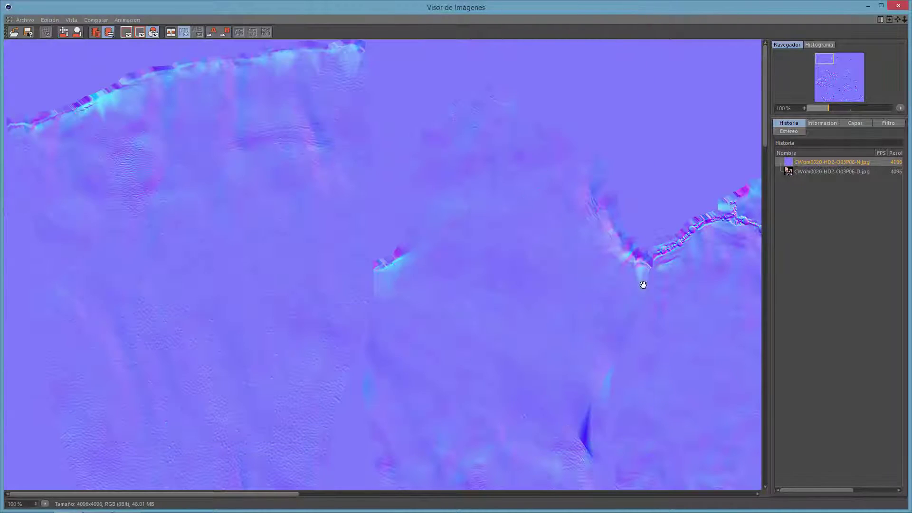
left_click(896, 7)
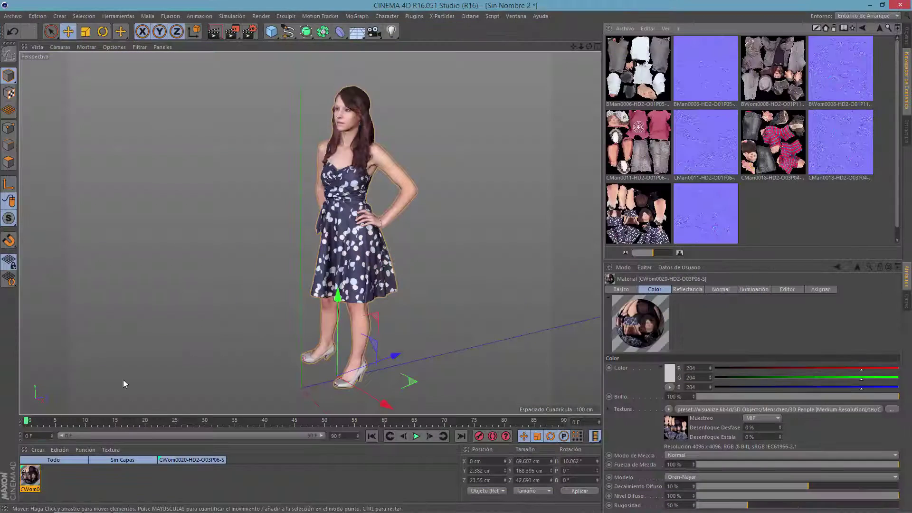
Step: Relink the CWom0020 material's Color texture to the local CWom0020-HD2-O03P06-D JPEG
double_click(35, 475)
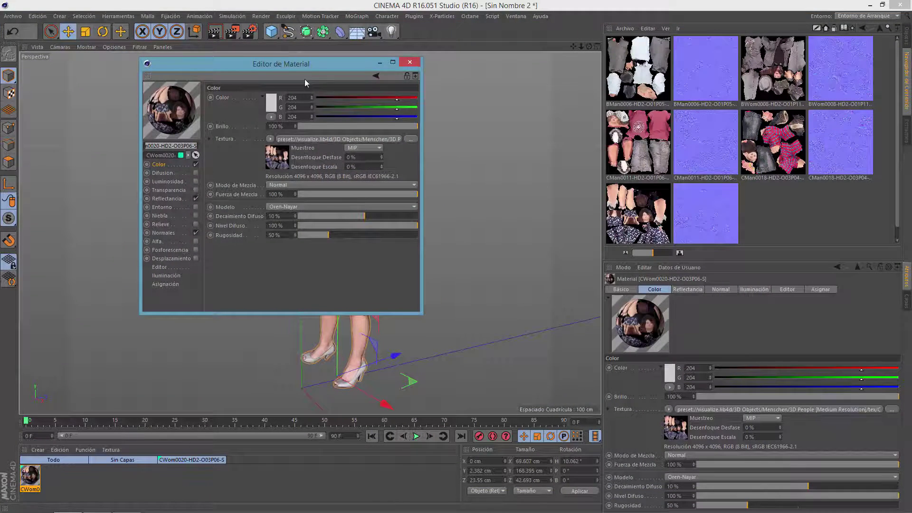
left_click_drag(280, 65, 649, 63)
left_click(528, 165)
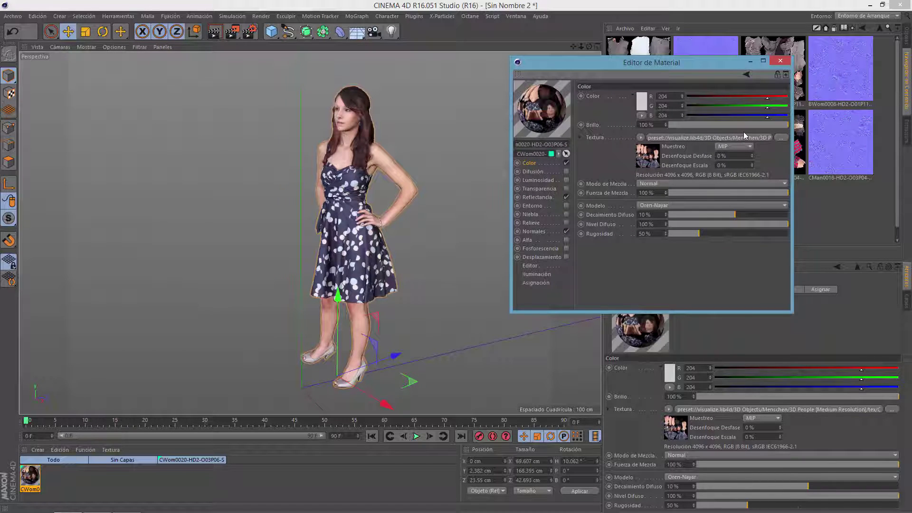
left_click(780, 137)
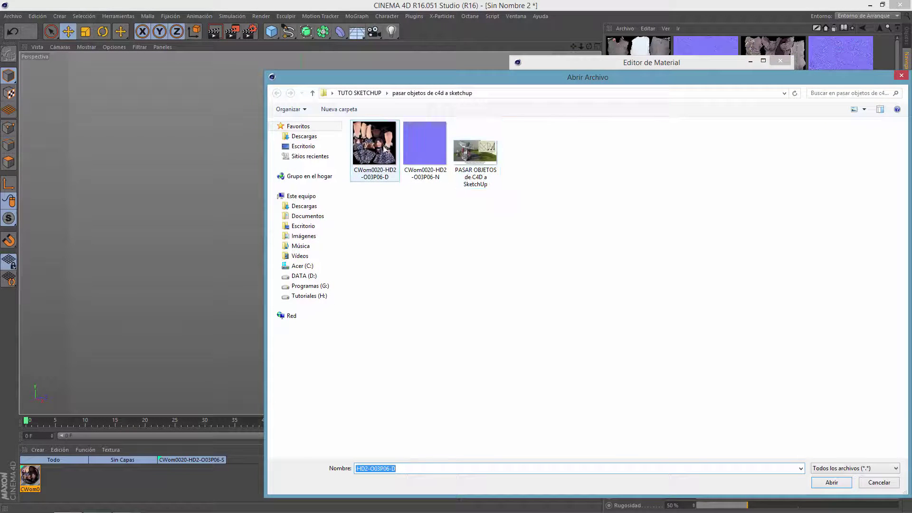
left_click(384, 149)
left_click(826, 484)
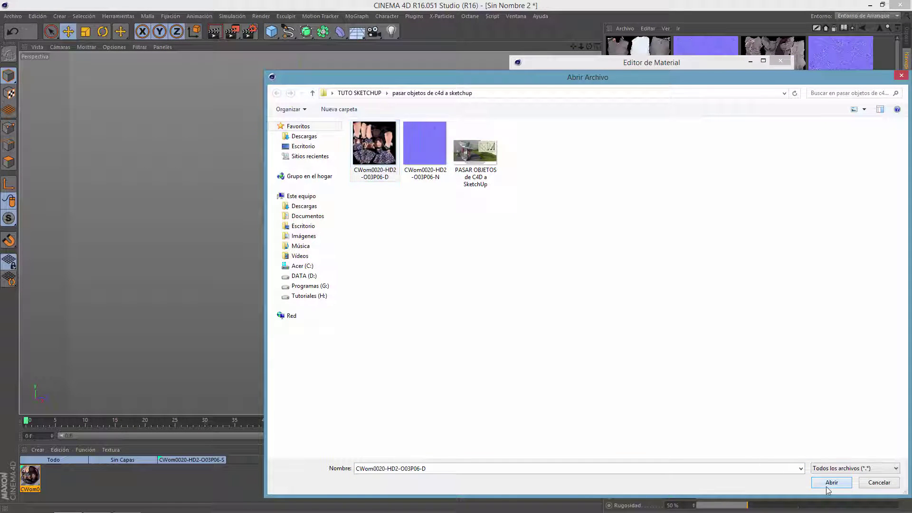
left_click(483, 298)
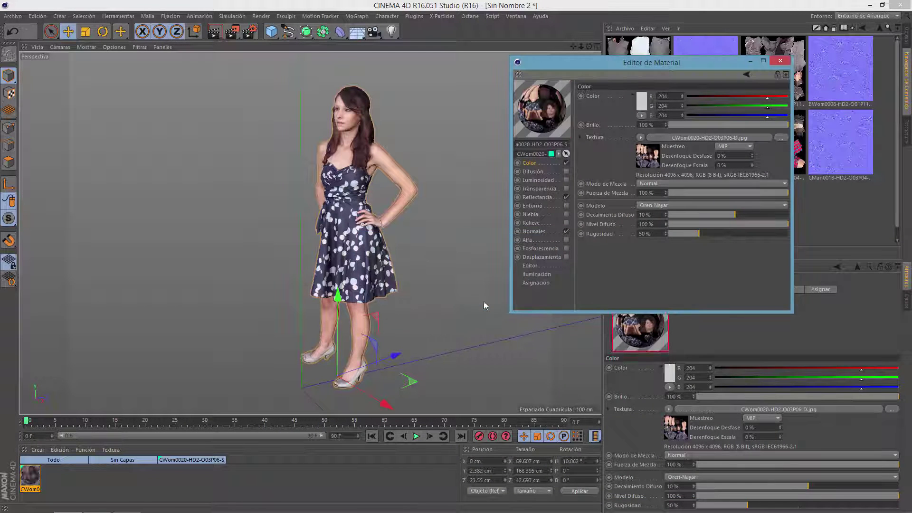
Step: Relink the material's Normal texture to the local CWom0020-HD2-O03P06-N JPEG
left_click(545, 197)
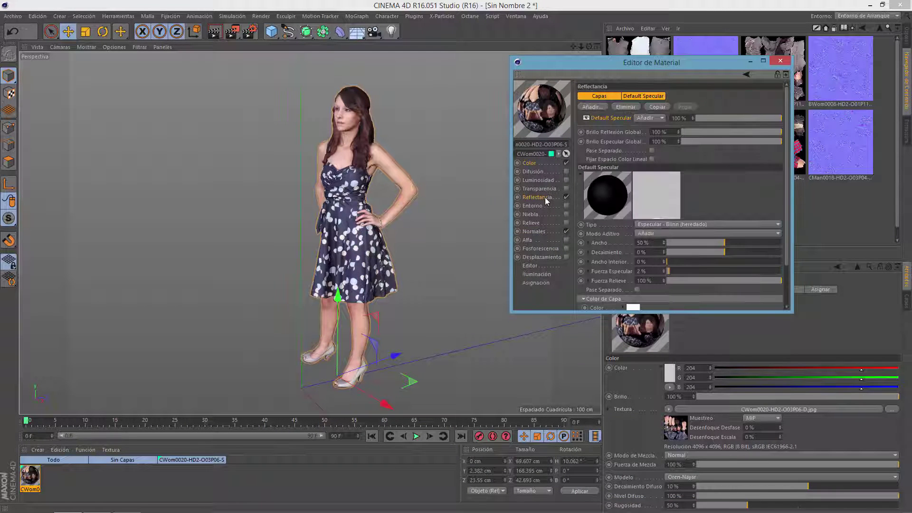
left_click(542, 232)
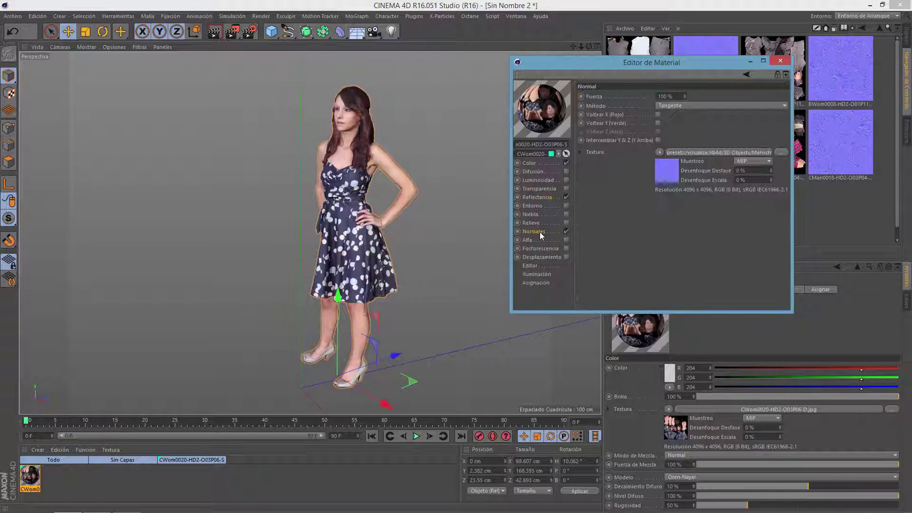
left_click(780, 152)
left_click(428, 167)
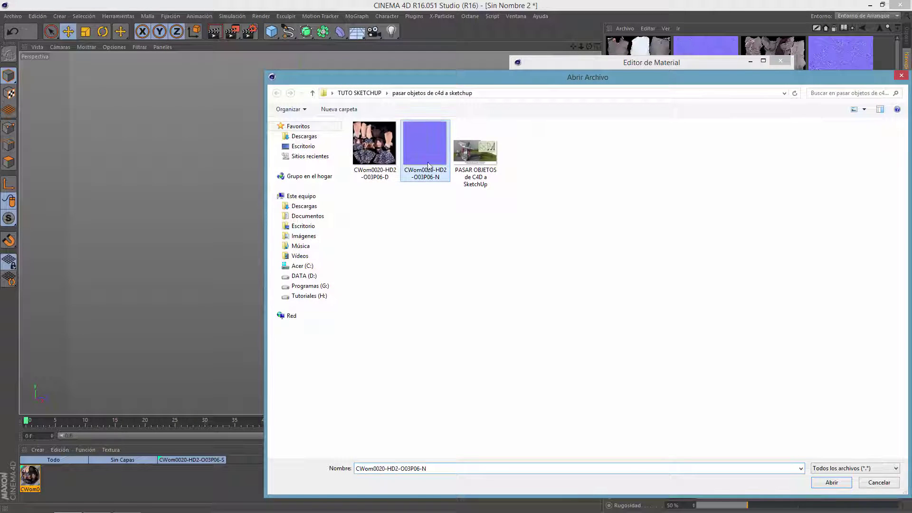
left_click(839, 482)
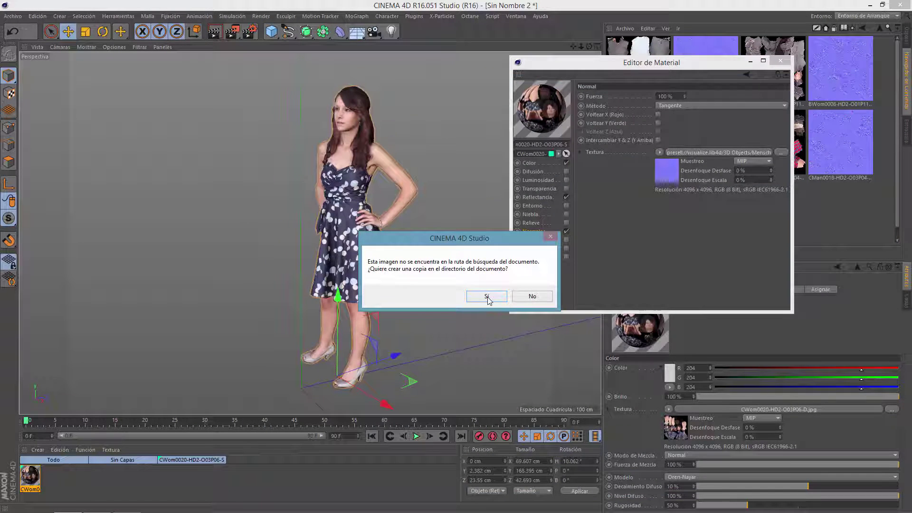
left_click(489, 296)
left_click(778, 63)
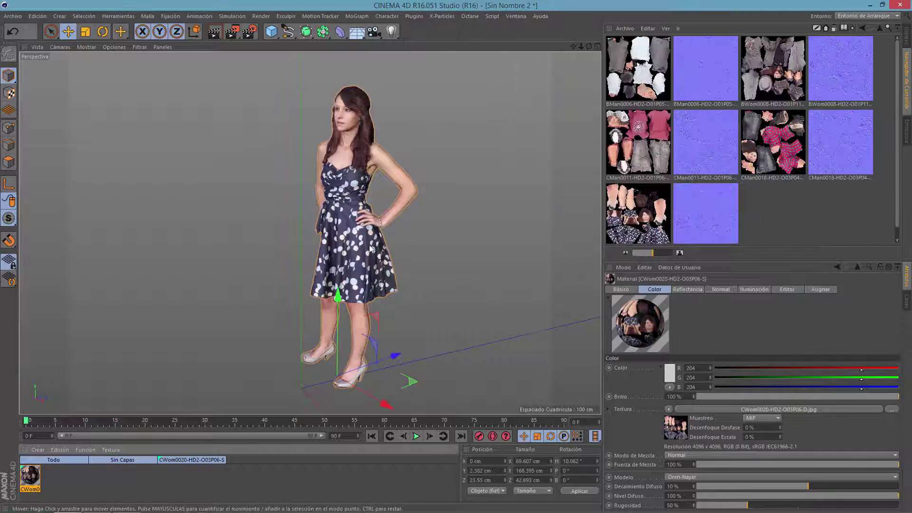
left_click(355, 240)
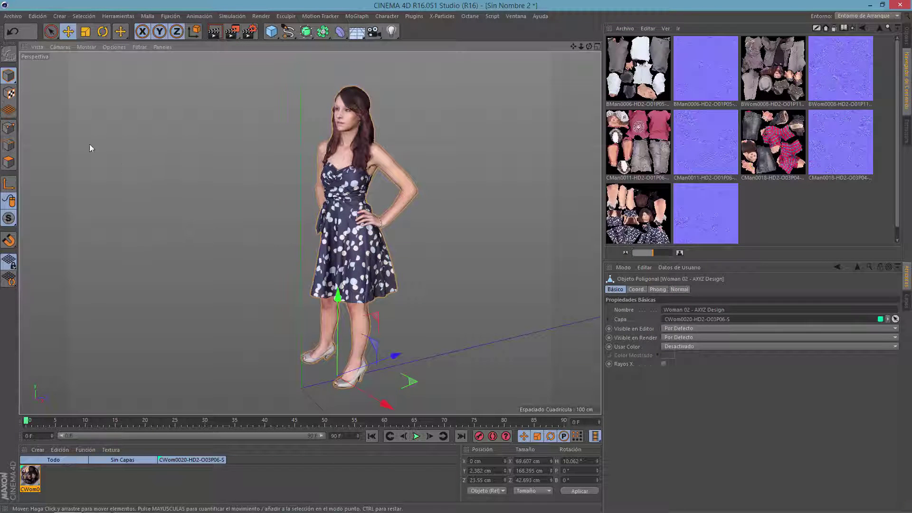
left_click(13, 16)
mouse_move(29, 167)
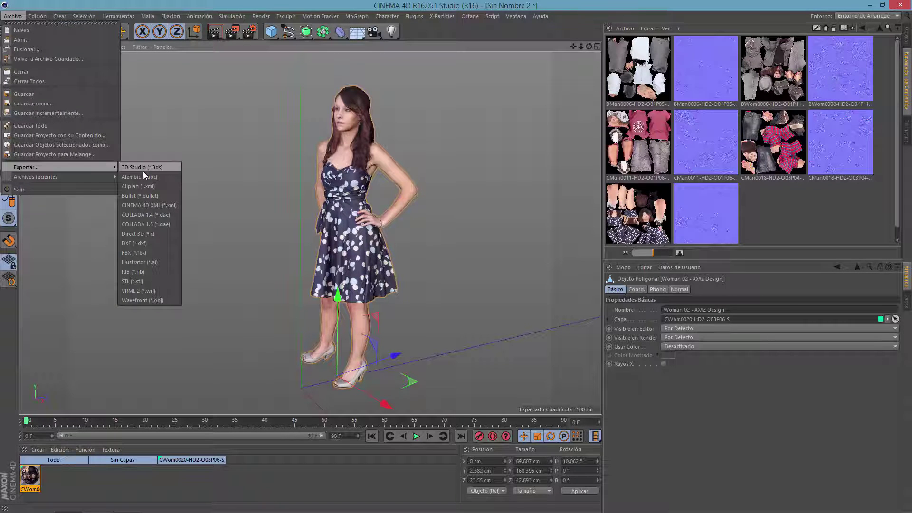
Step: Export the scene as COLLADA 1.4 file 'mujer vestido 3d' with default export settings
left_click(155, 215)
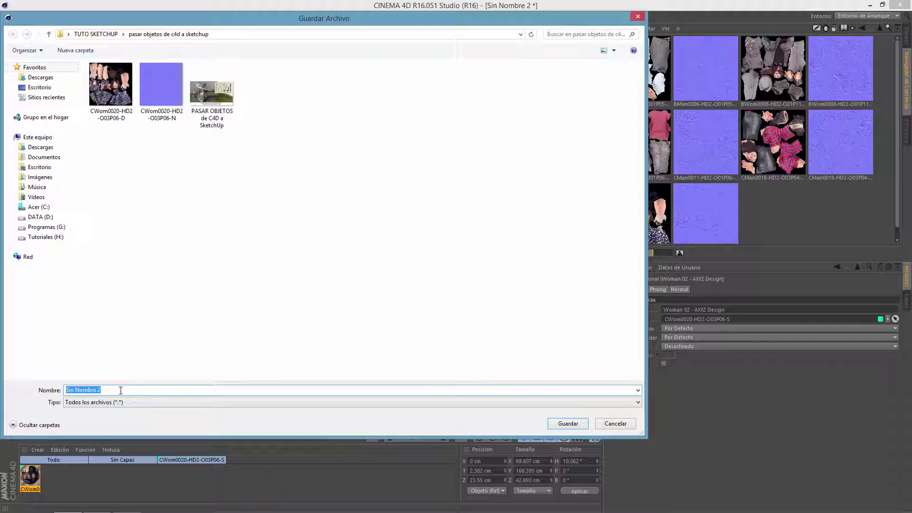
type("m")
type("es")
type("do 3d")
left_click(565, 423)
mouse_move(554, 304)
left_mouse_down()
mouse_move(413, 138)
mouse_move(420, 118)
left_mouse_up()
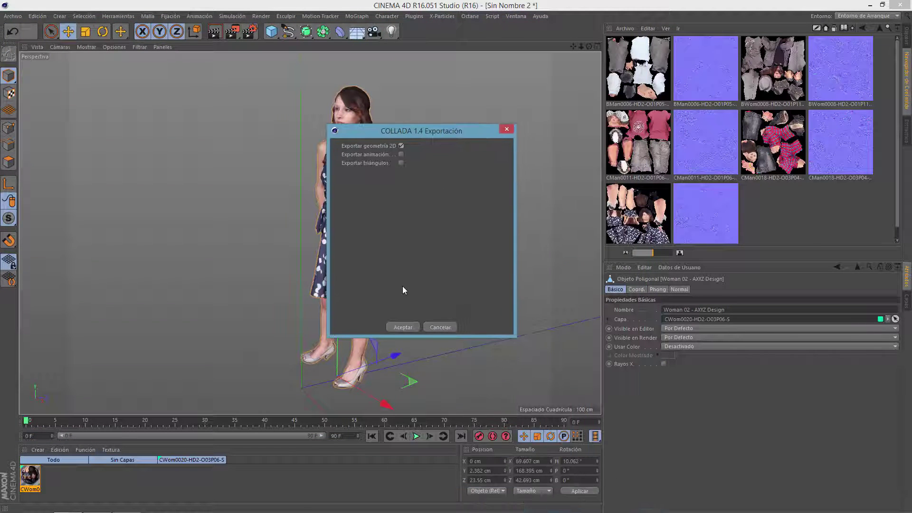
left_click(403, 327)
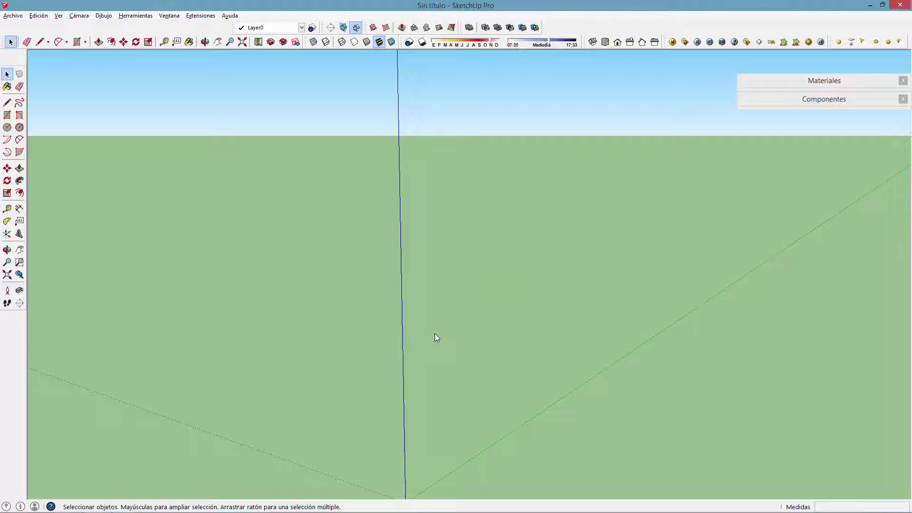
Step: Import the COLLADA file 'mujer vestido 3d' into SketchUp with default import options
scroll(159, 169, "down", 3)
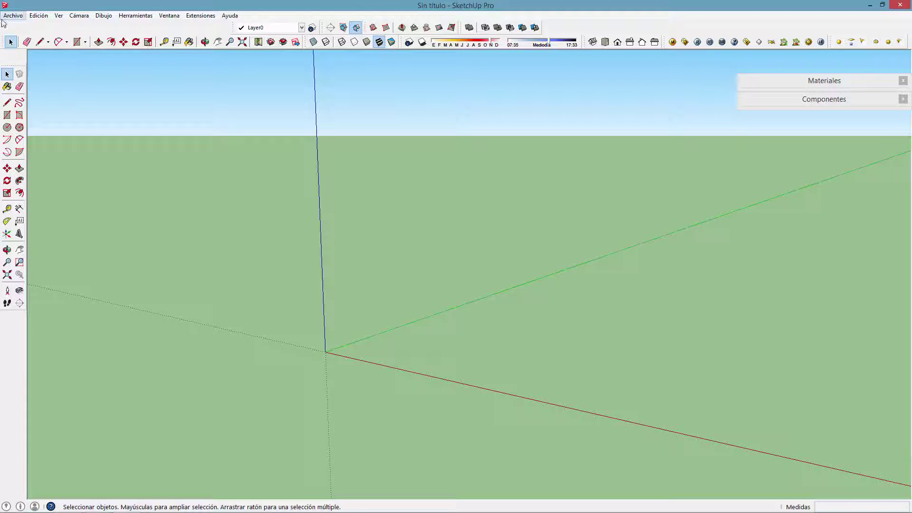
left_click(11, 16)
left_click(51, 153)
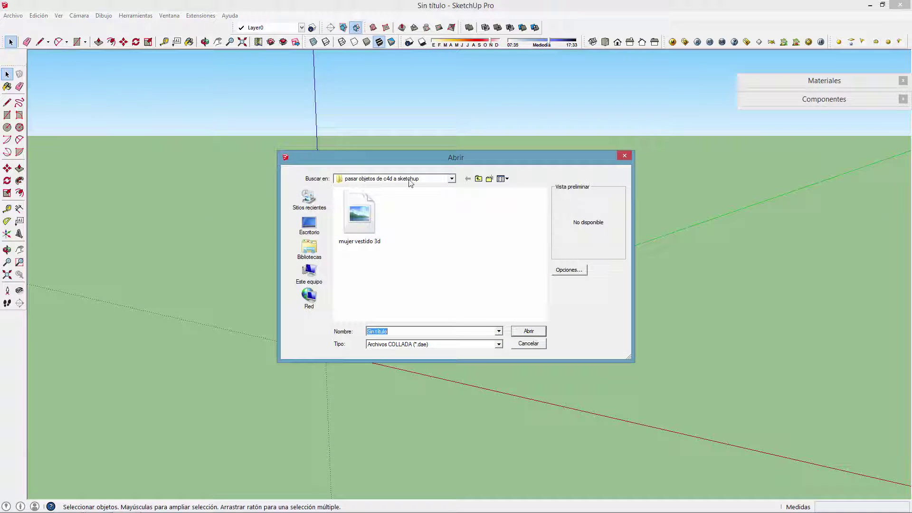
left_click(360, 216)
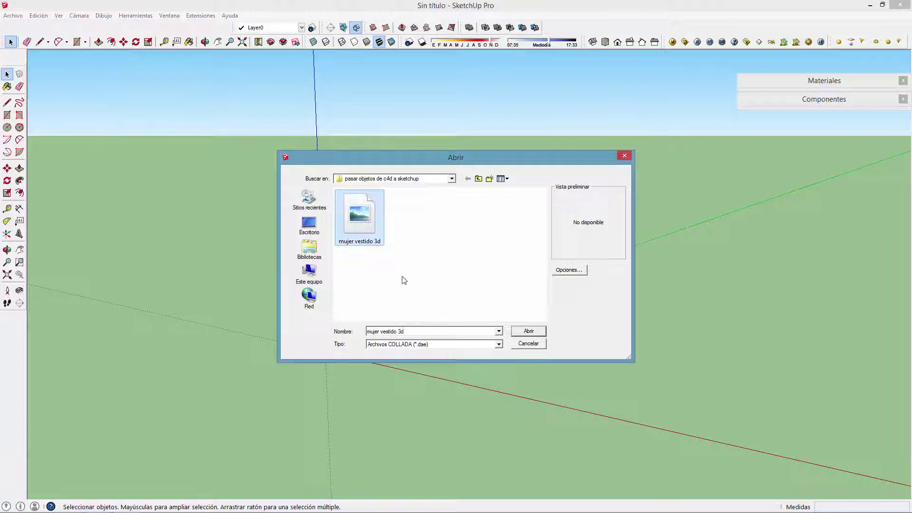
left_click(500, 348)
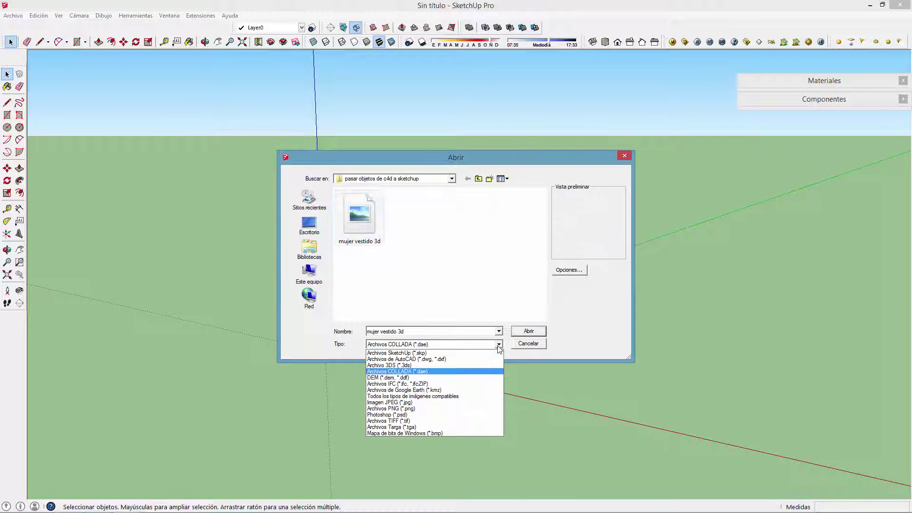
left_click(570, 272)
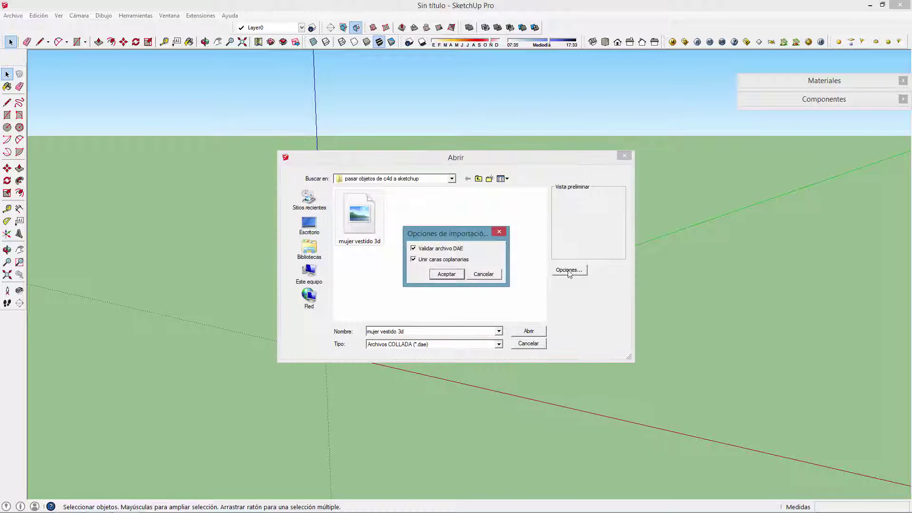
left_click(447, 276)
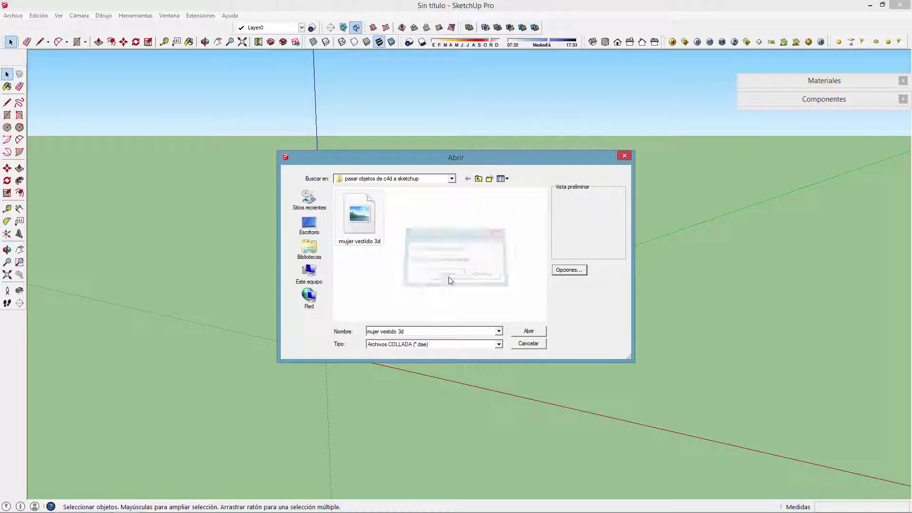
left_click(529, 332)
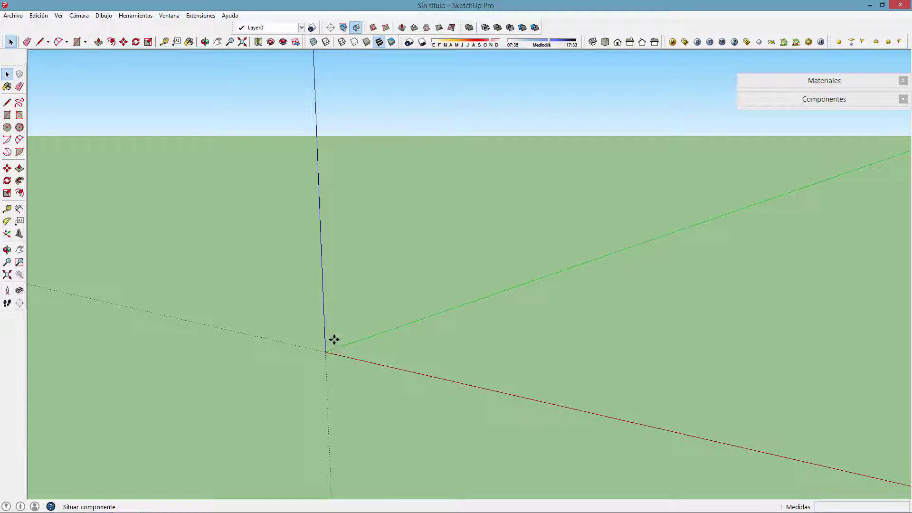
Step: Place the woman component and expand the Materiales and Componentes trays
left_click(354, 350)
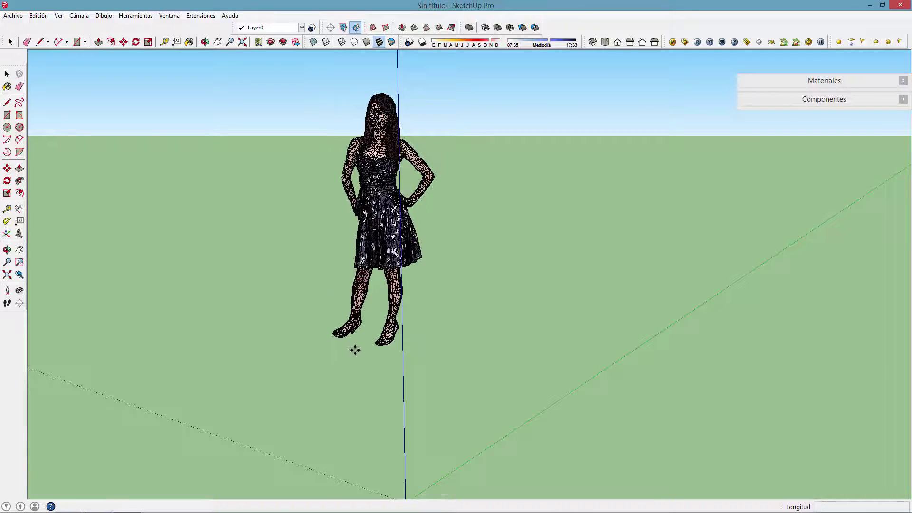
left_click(789, 83)
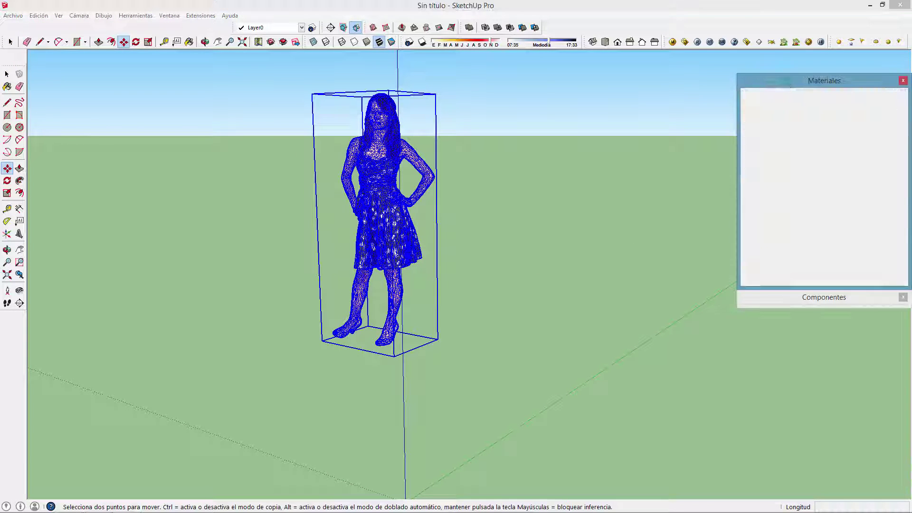
left_click(795, 300)
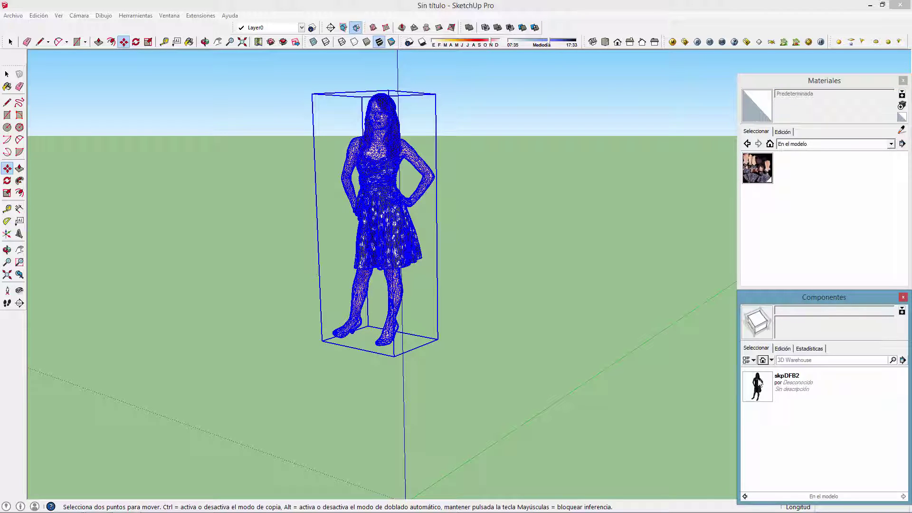
Step: Run a quick V-Ray test render and close the frame buffer
left_click(696, 42)
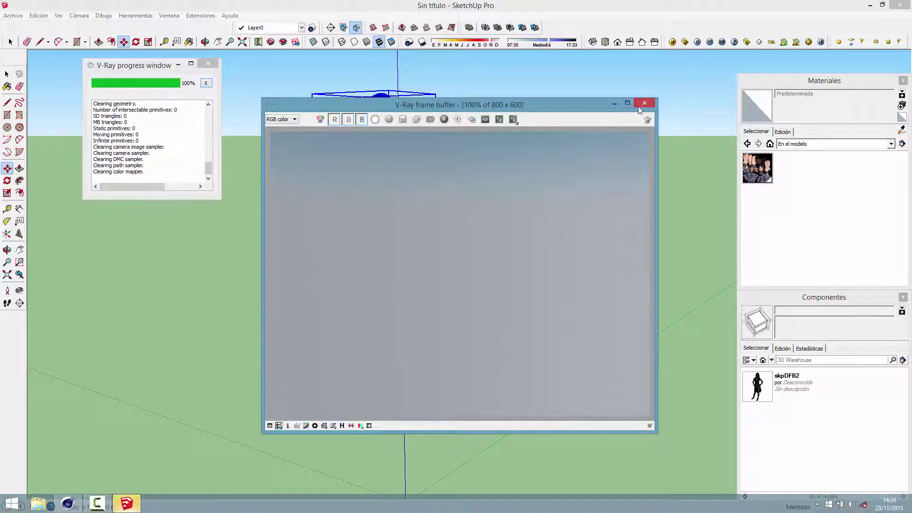
left_click(644, 103)
left_click(671, 42)
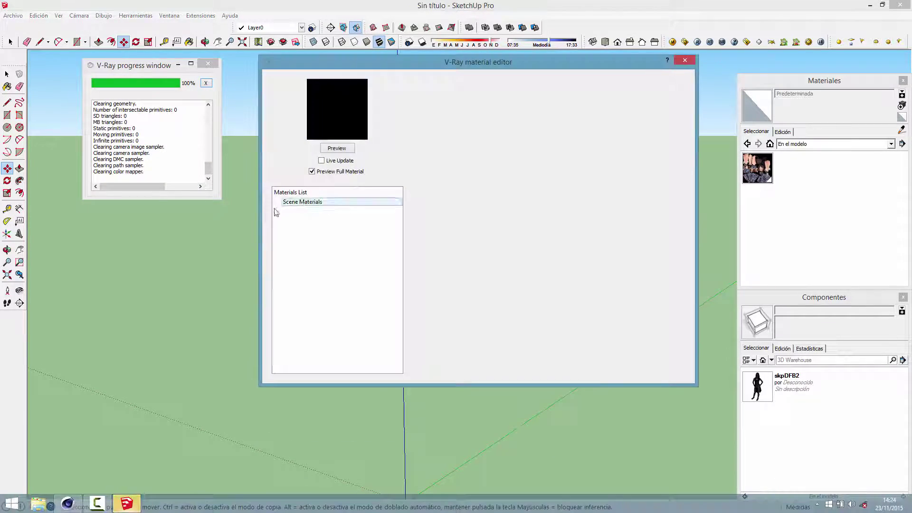
left_click(684, 60)
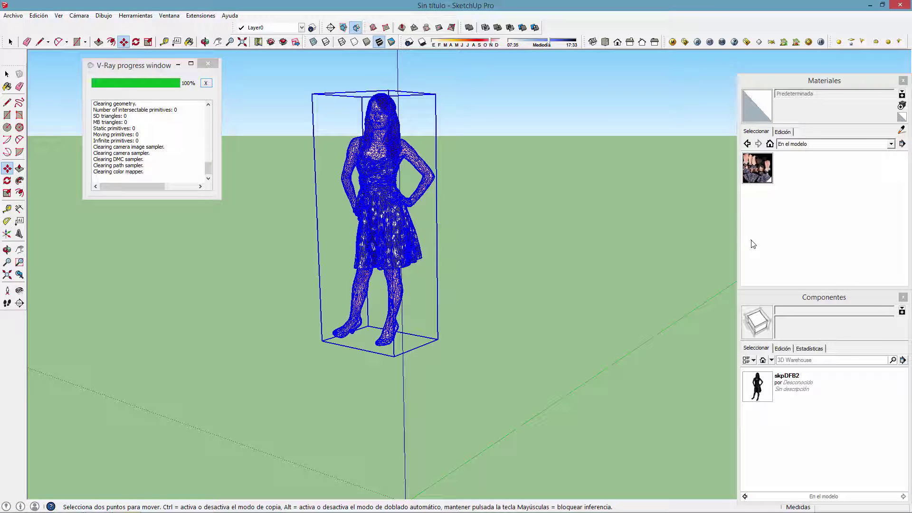
Step: Save the woman's texture material to a file named 'mujer vestido 3d'
right_click(759, 176)
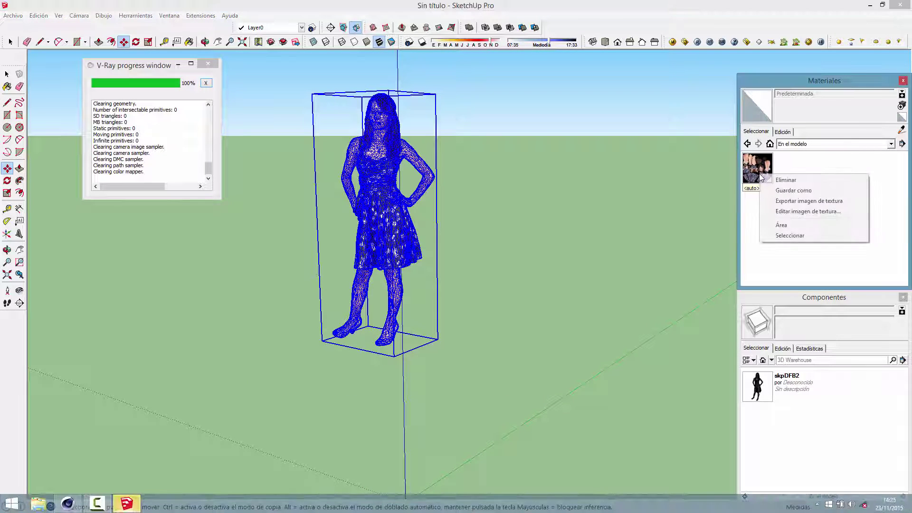
left_click(805, 191)
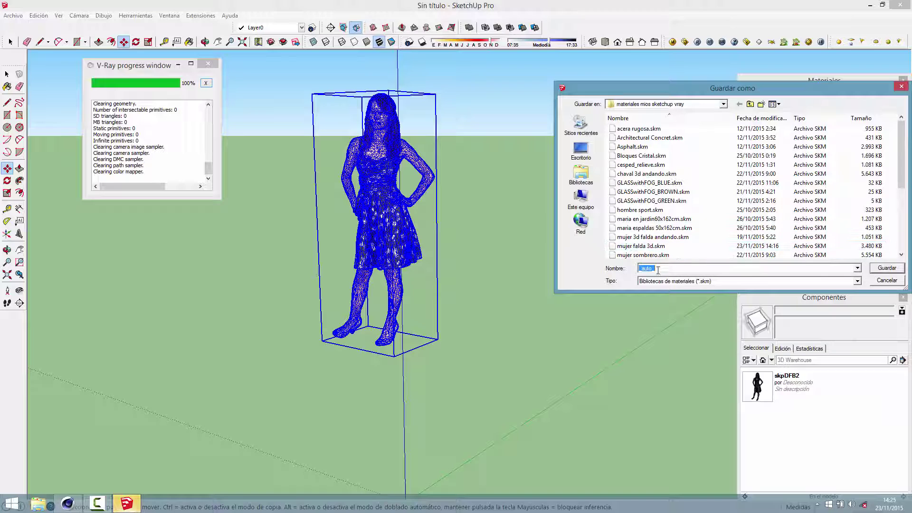
type("muje")
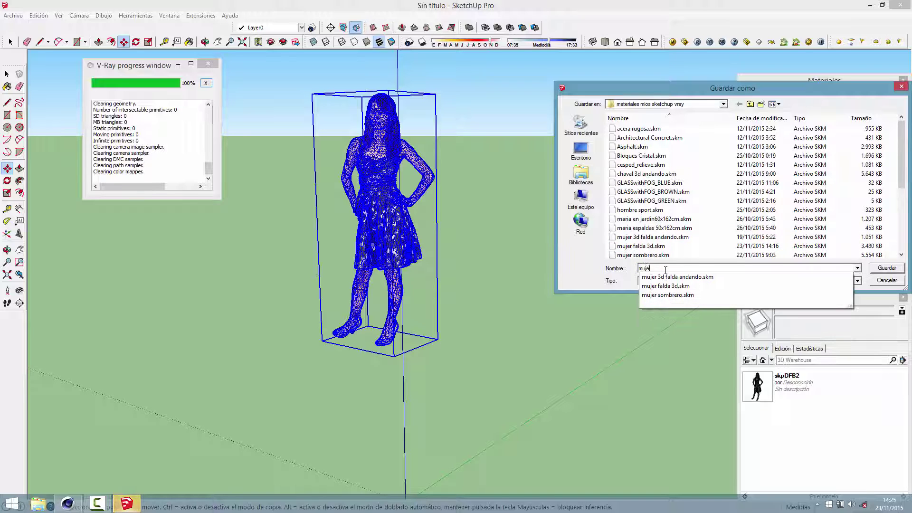
type("r vestido 3")
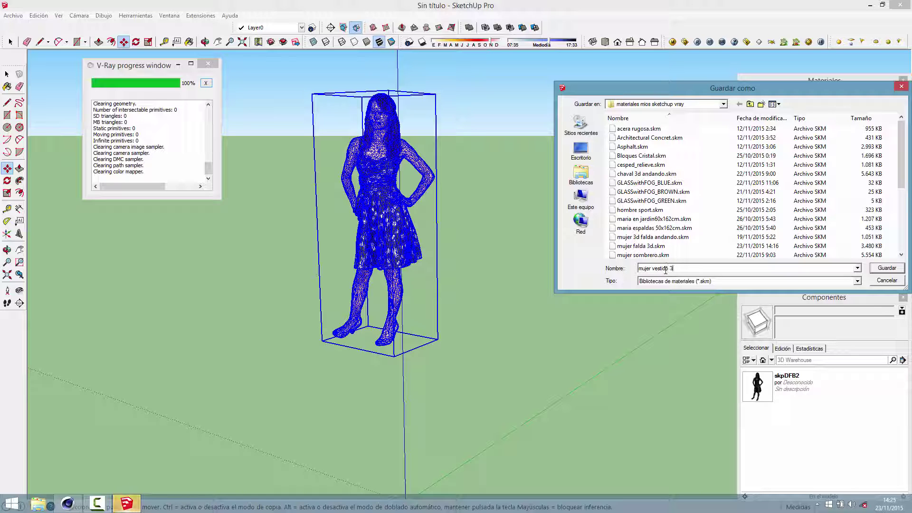
type("d")
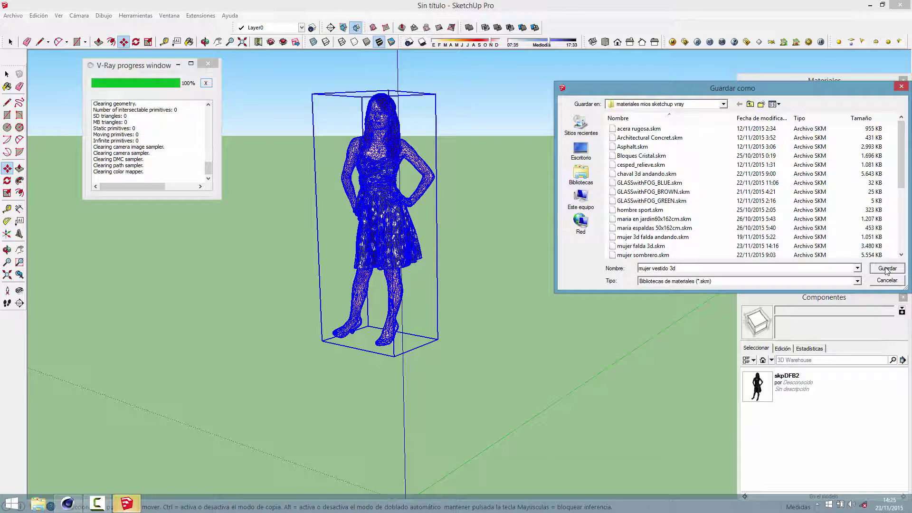
left_click(886, 268)
Step: Save the skpDFB2 component to a file, then close the untitled model without saving
right_click(761, 392)
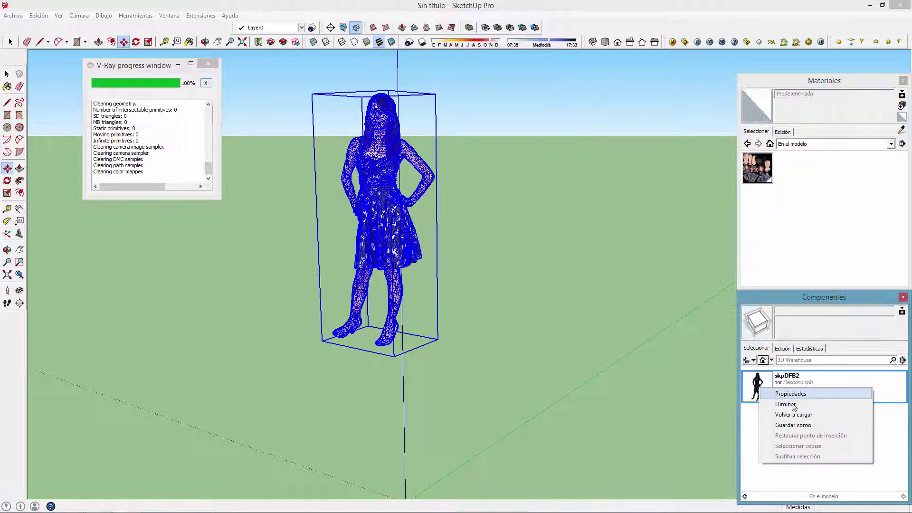
left_click(802, 425)
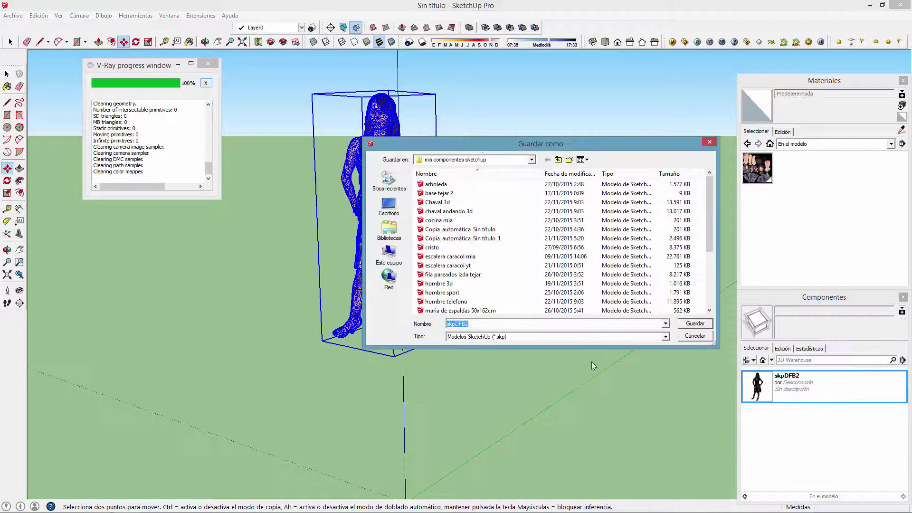
left_click(694, 323)
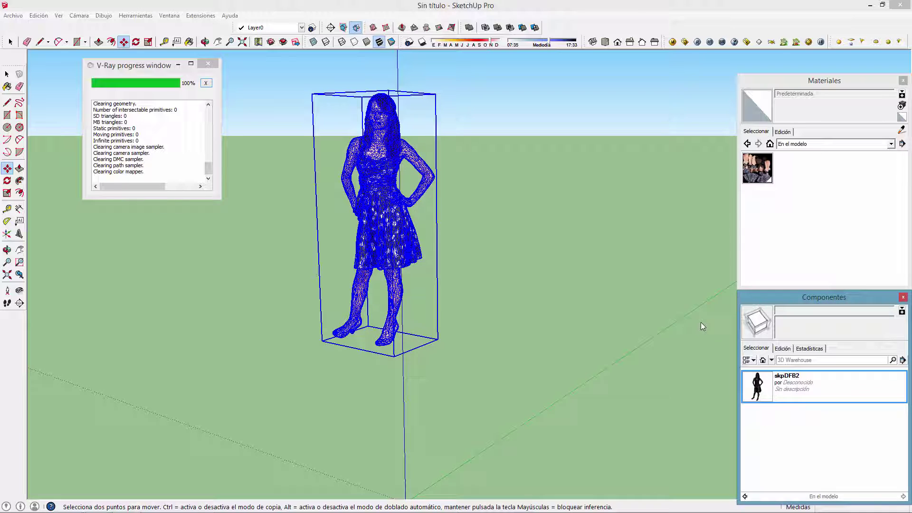
left_click(903, 6)
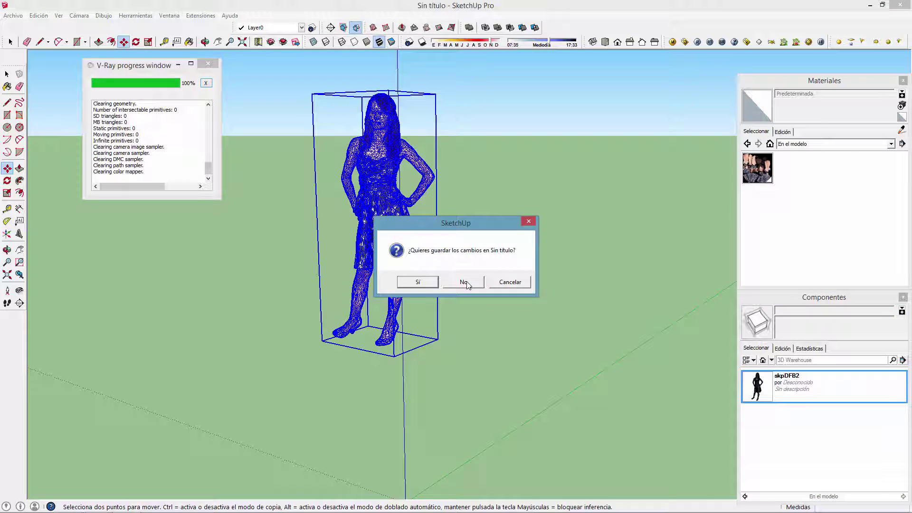
left_click(465, 284)
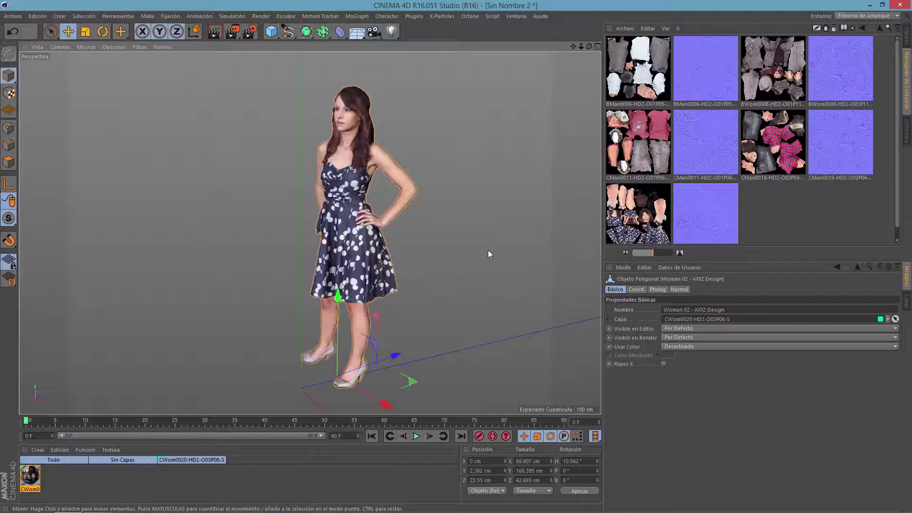
Step: Launch SketchUp 2015 for a fresh model and show its materials and components lists
key("alt+Tab")
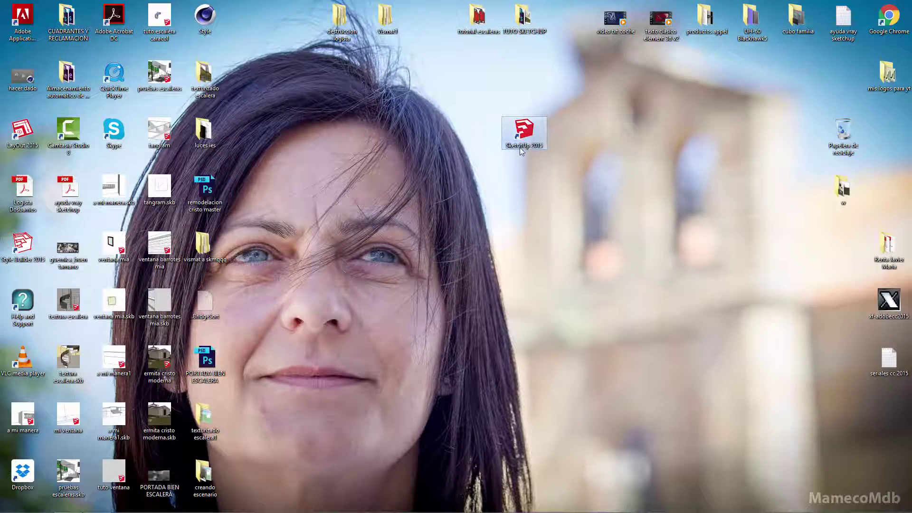
double_click(521, 150)
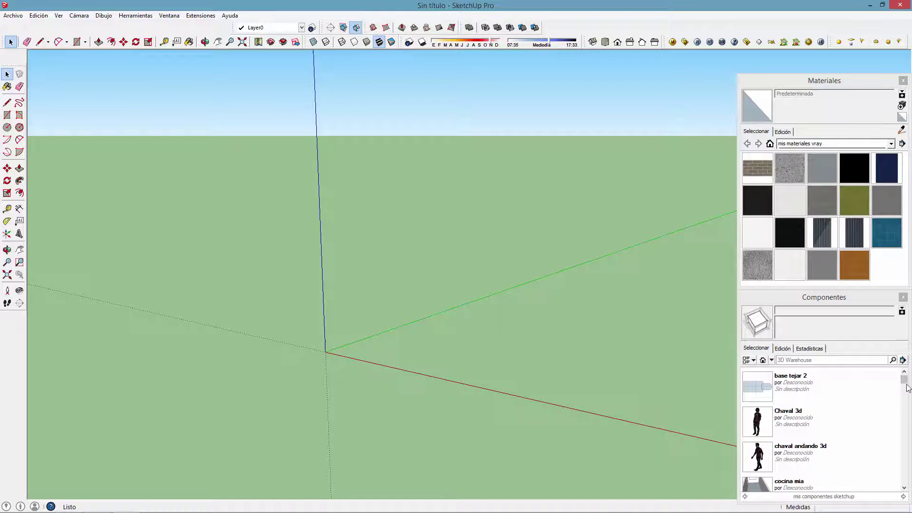
left_click(769, 143)
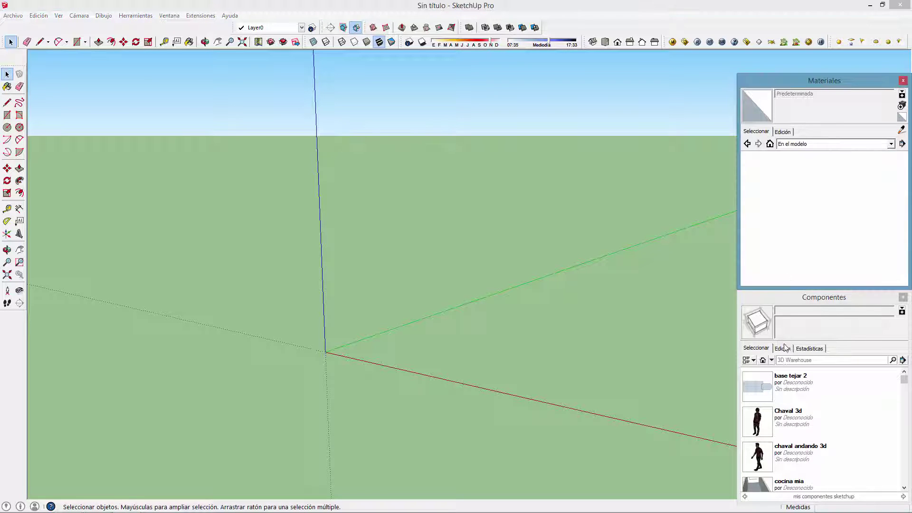
left_click(763, 360)
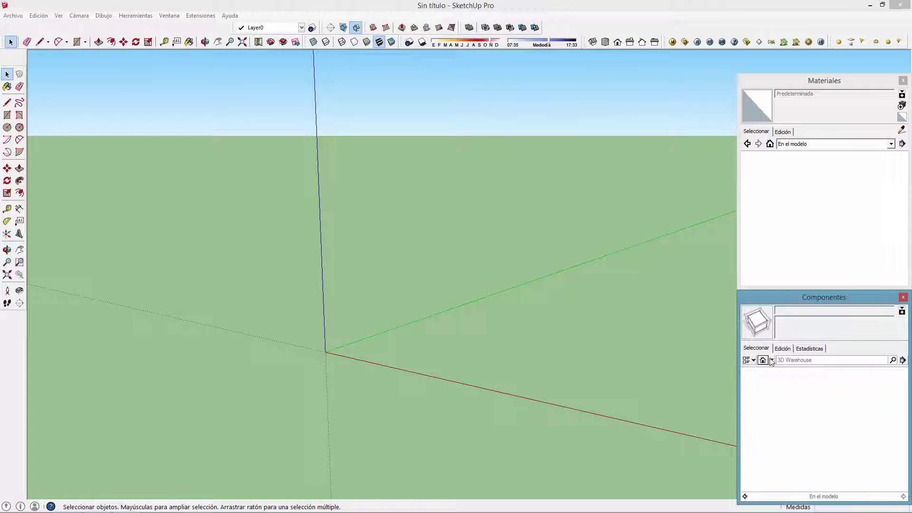
Step: Open the local 'mis componentes sketchup' collection and place the skpDFB2 woman at the origin
left_click(902, 360)
left_click(848, 365)
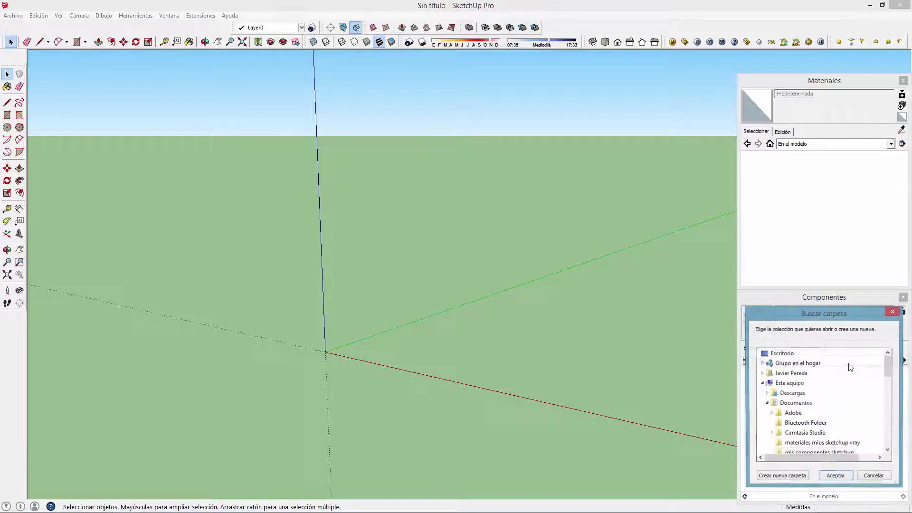
left_click_drag(888, 373, 889, 383)
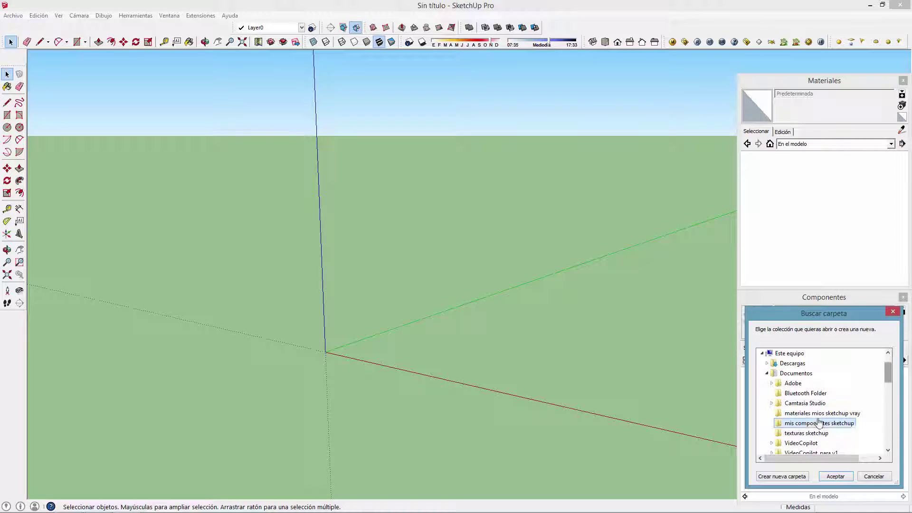
left_click(836, 476)
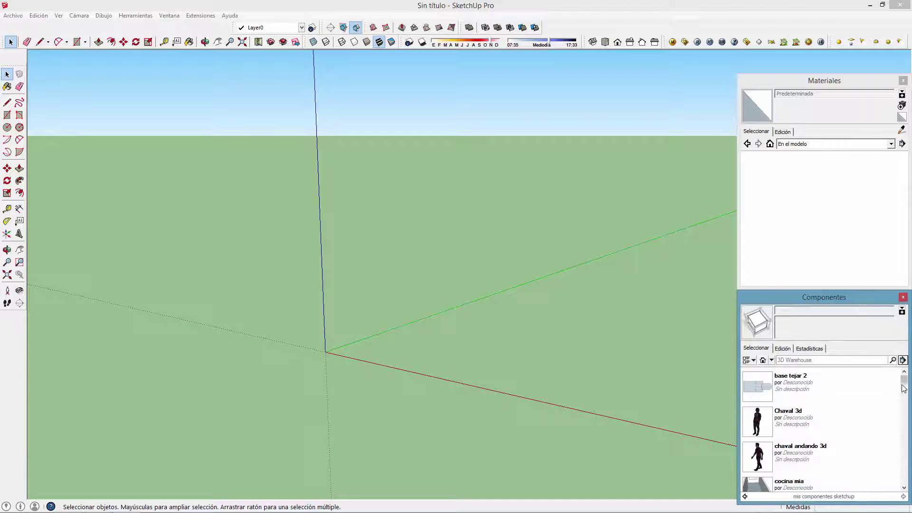
left_click_drag(903, 384, 903, 451)
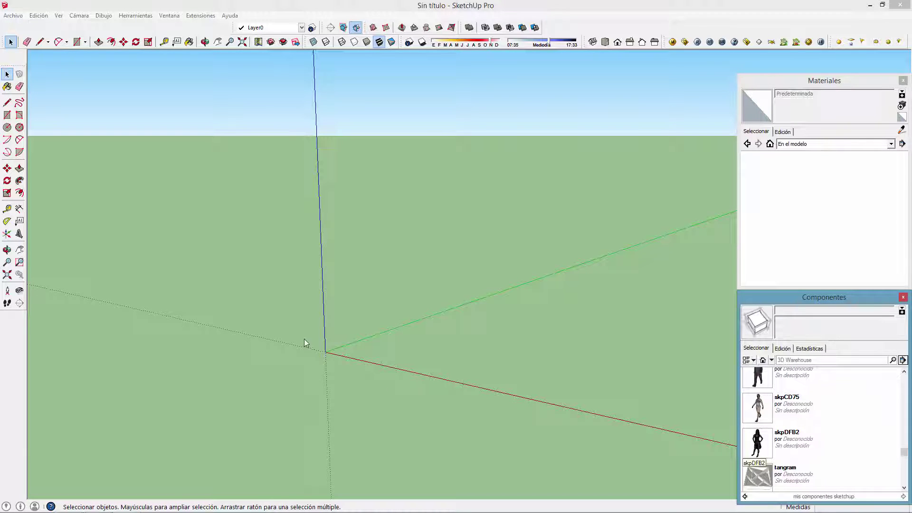
left_click_drag(337, 340, 342, 344)
left_click(342, 344)
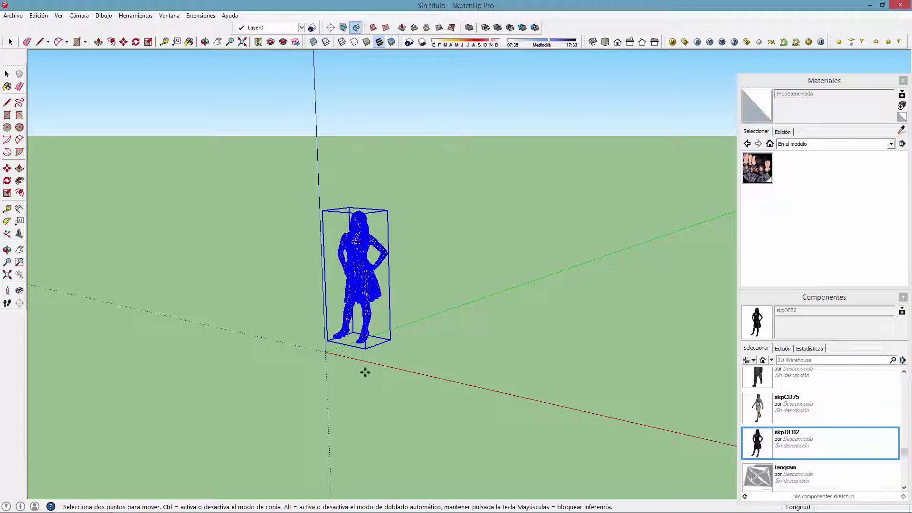
left_click(672, 42)
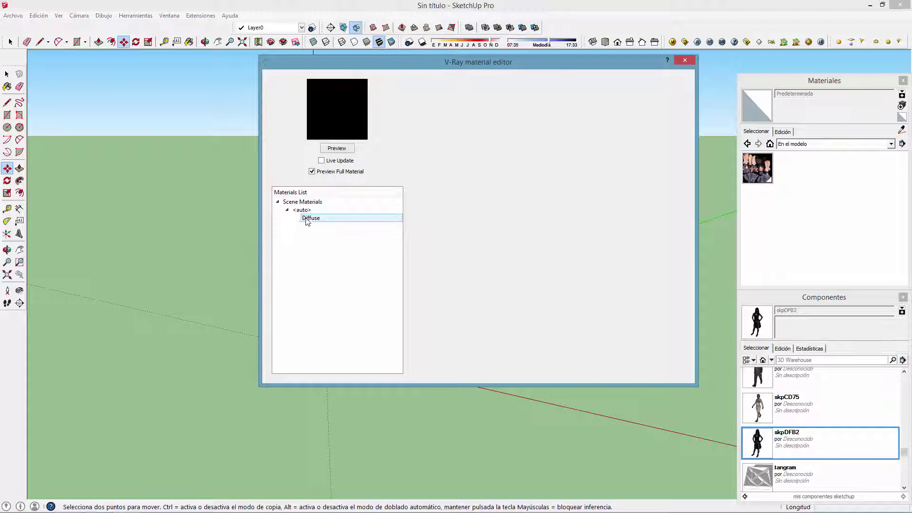
Step: Refresh the auto material's Diffuse preview, then V-Ray render the textured woman and close the result
left_click(307, 219)
left_click(345, 150)
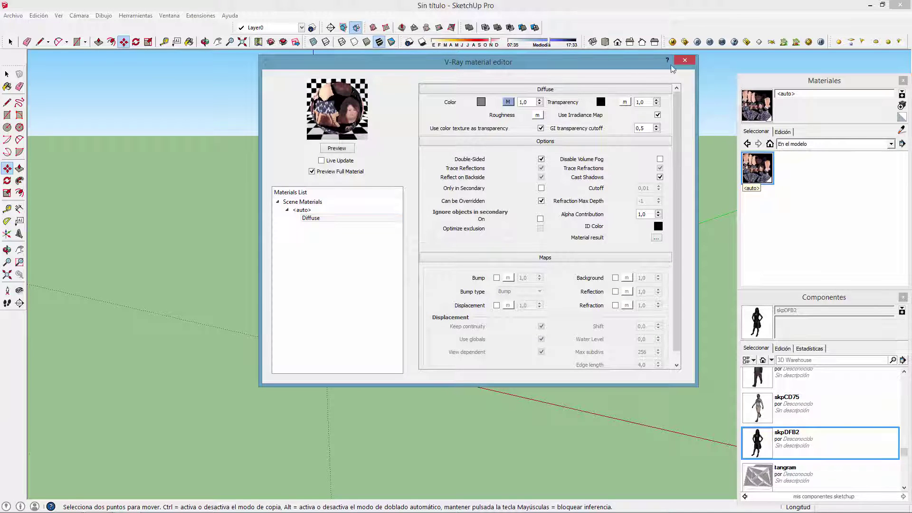
left_click(684, 59)
left_click(696, 43)
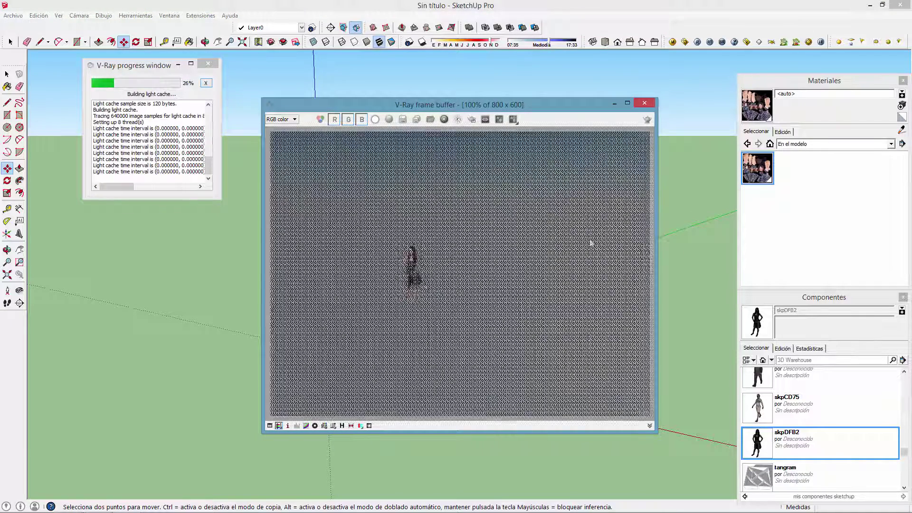
left_click(645, 103)
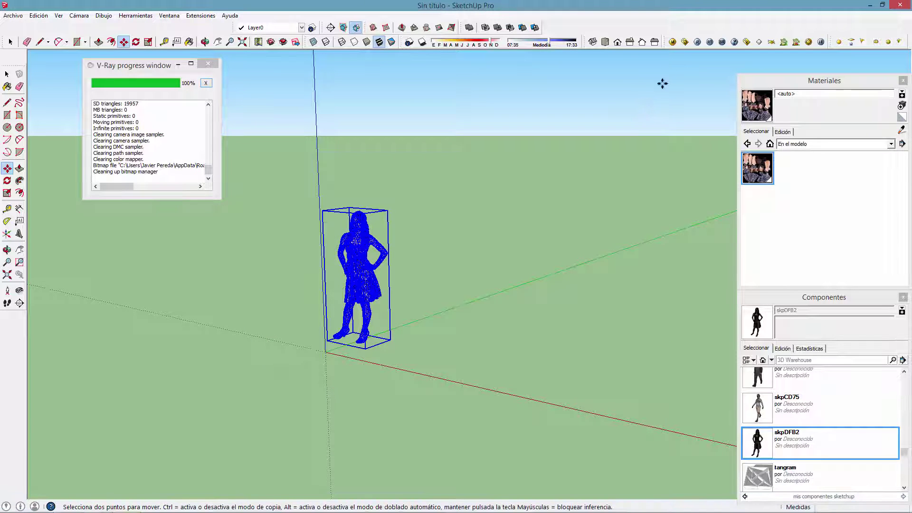
Step: Enable Bump on the <auto> material's Diffuse layer and set it to a TexBitmap texture
left_click(672, 43)
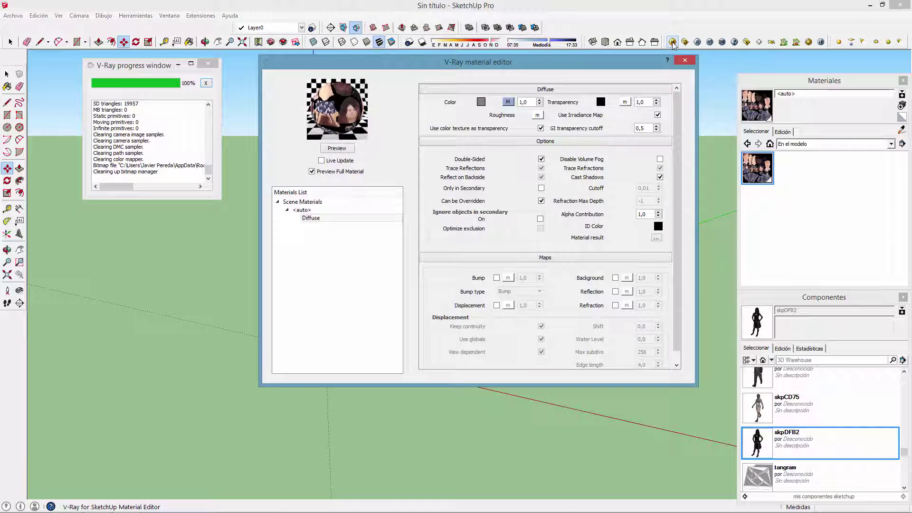
left_click(320, 219)
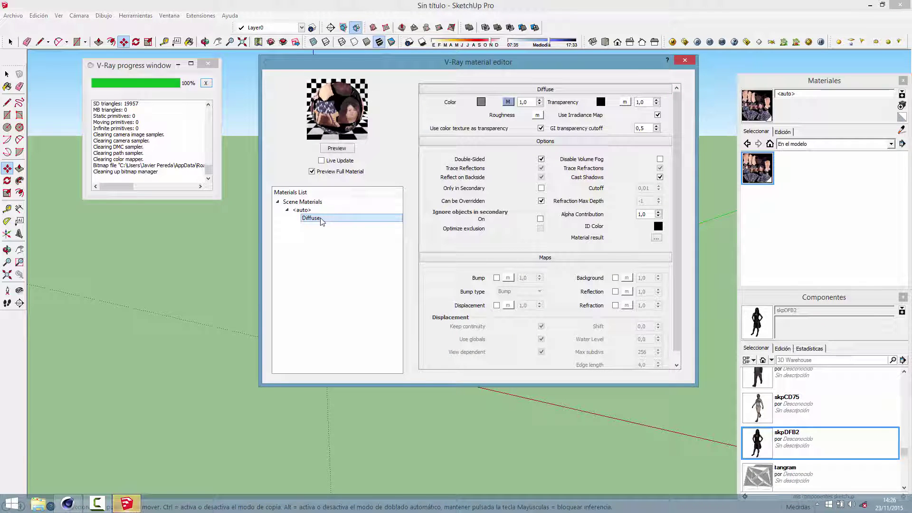
left_click(496, 278)
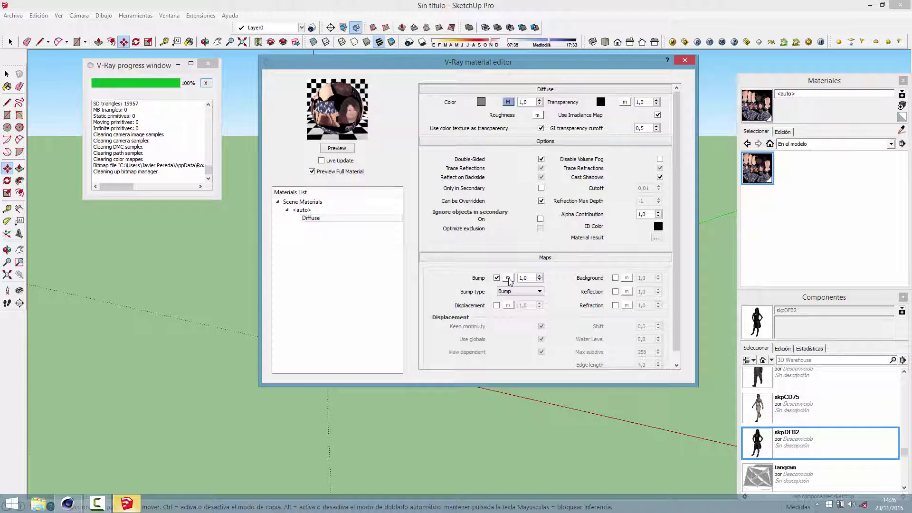
left_click(507, 277)
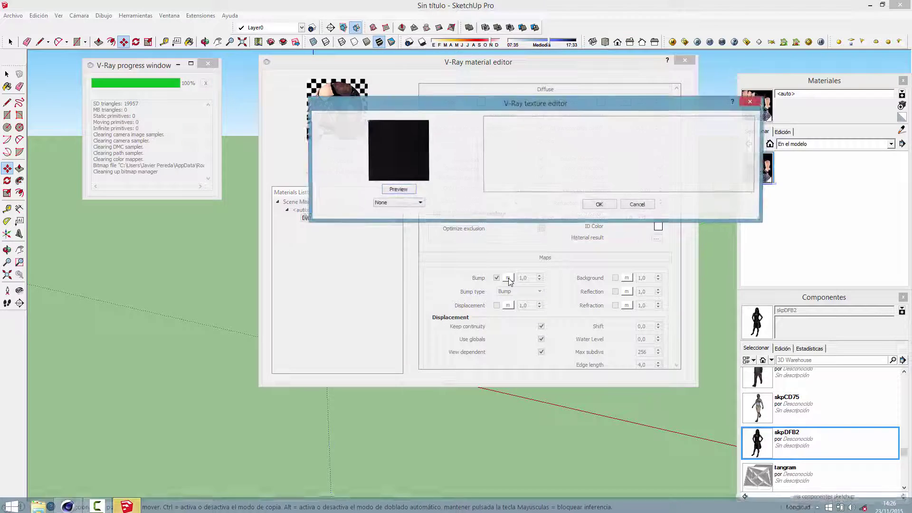
left_click(407, 203)
left_click(387, 236)
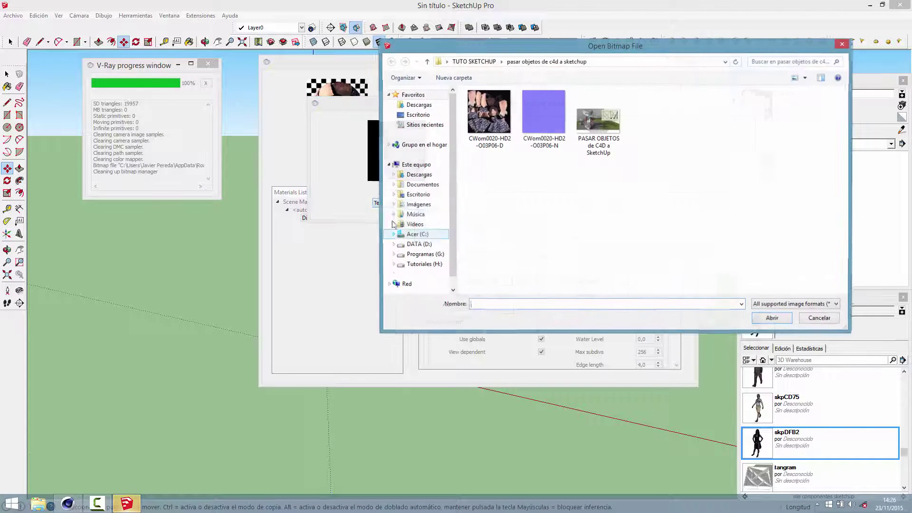
Step: Load the blue CWom0020-HD2-O03P06-N image as the bump bitmap and close the editor
left_click(549, 109)
left_click(771, 319)
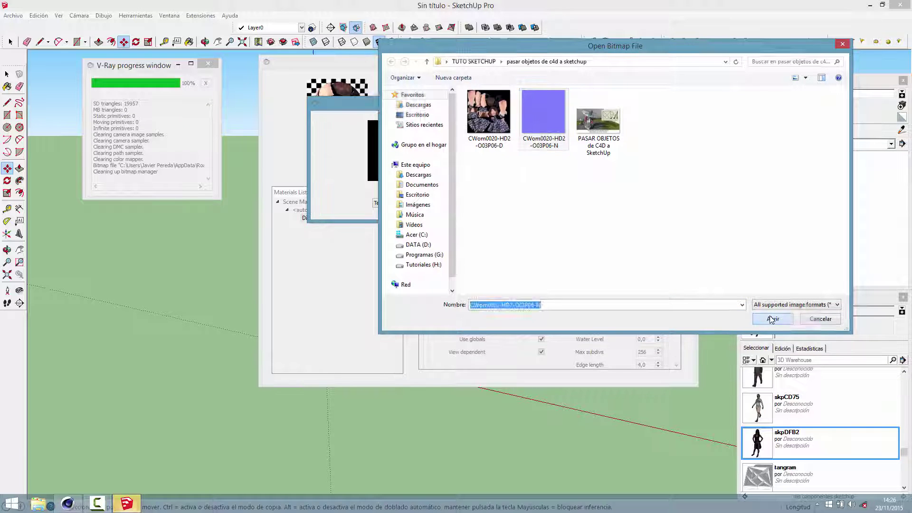
left_click(599, 205)
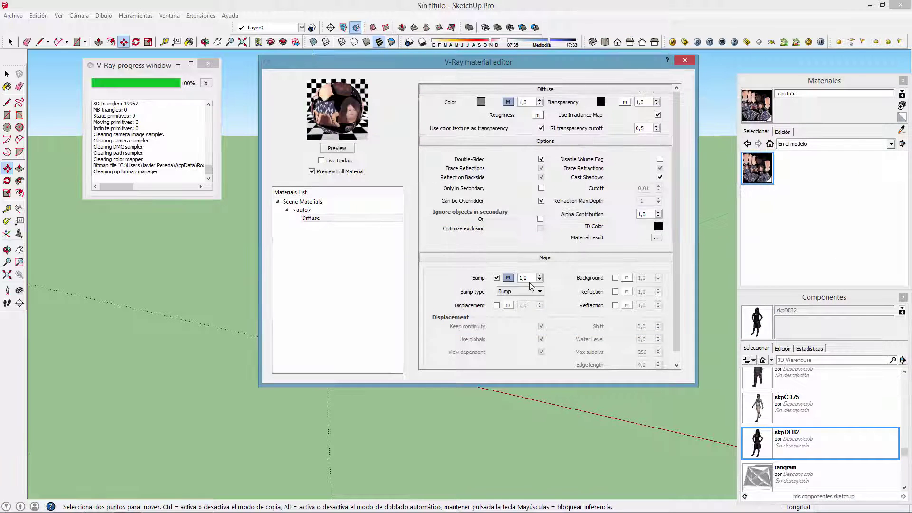
left_click(310, 220)
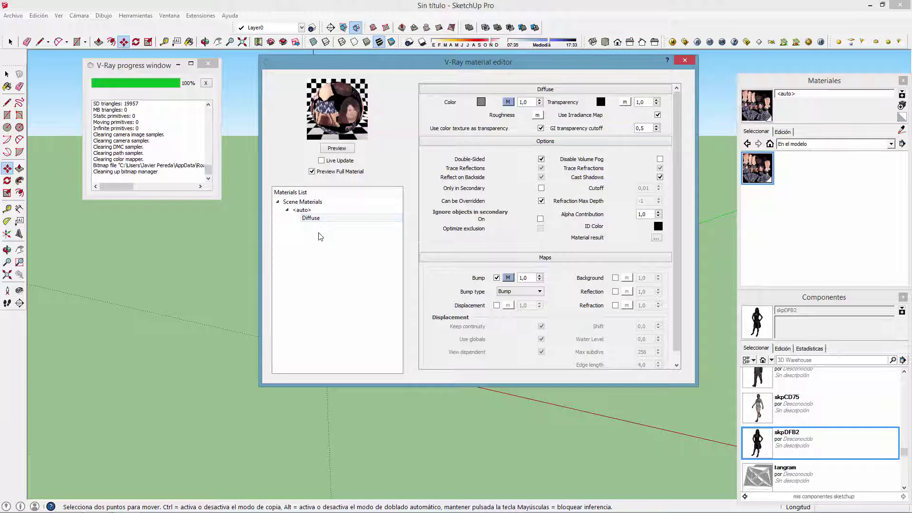
left_click(686, 62)
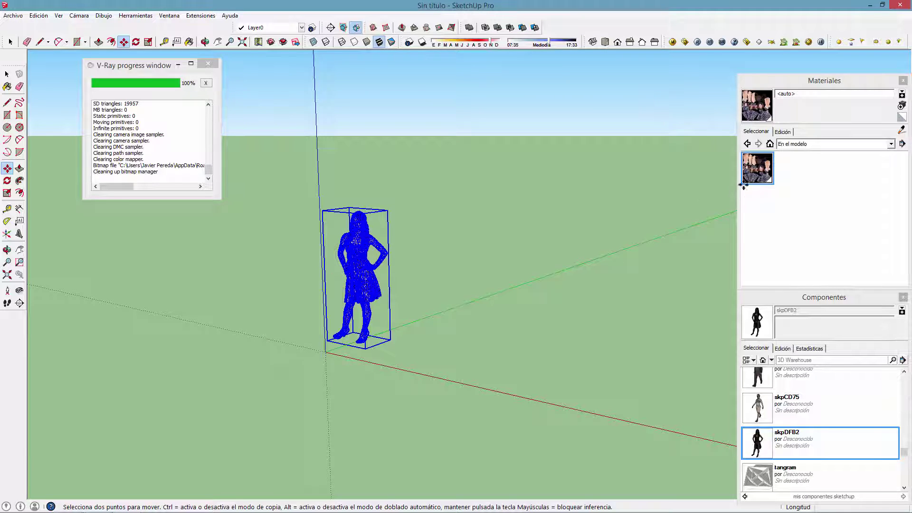
right_click(753, 168)
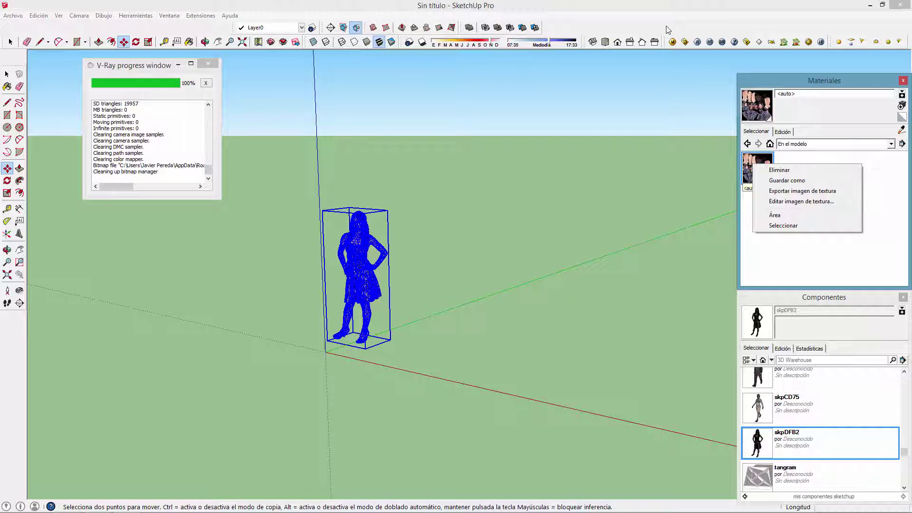
Step: Rename the V-Ray <auto> material to 'mujer vestido 3d' and close the material editor
left_click(673, 42)
left_click(302, 209)
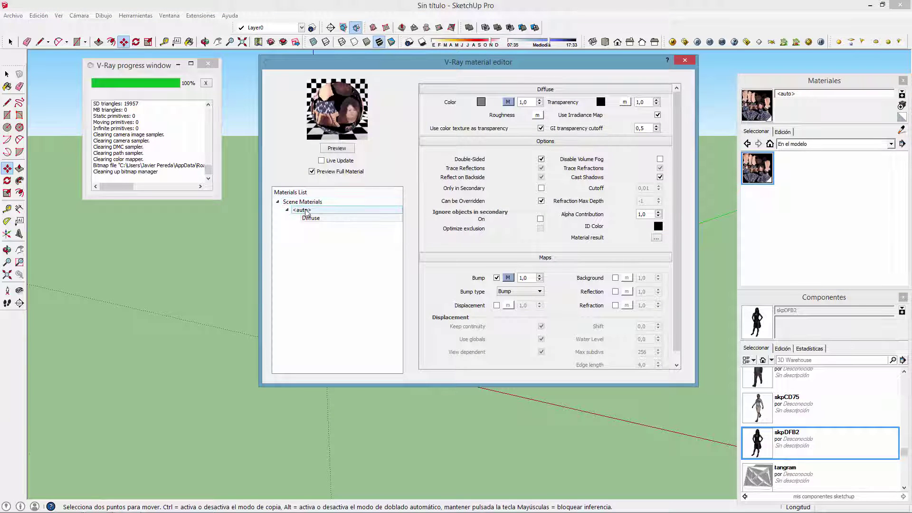
type("mu")
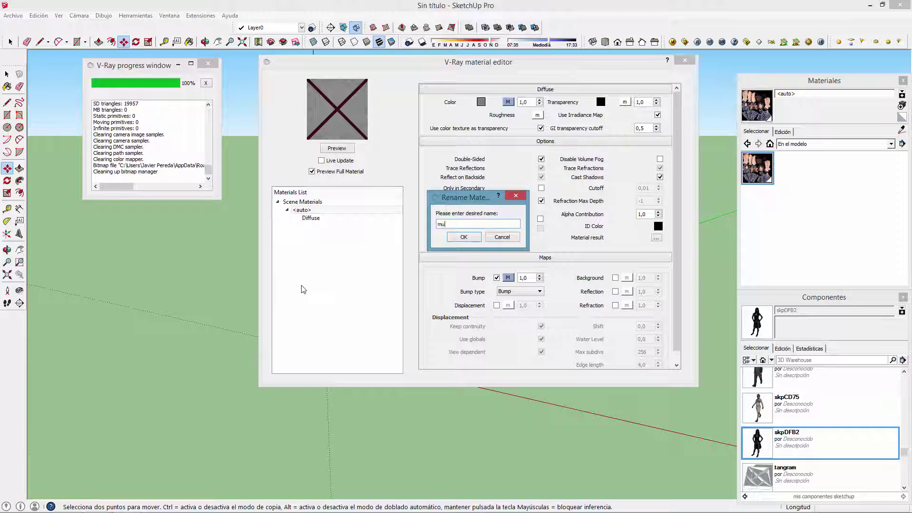
type(" y")
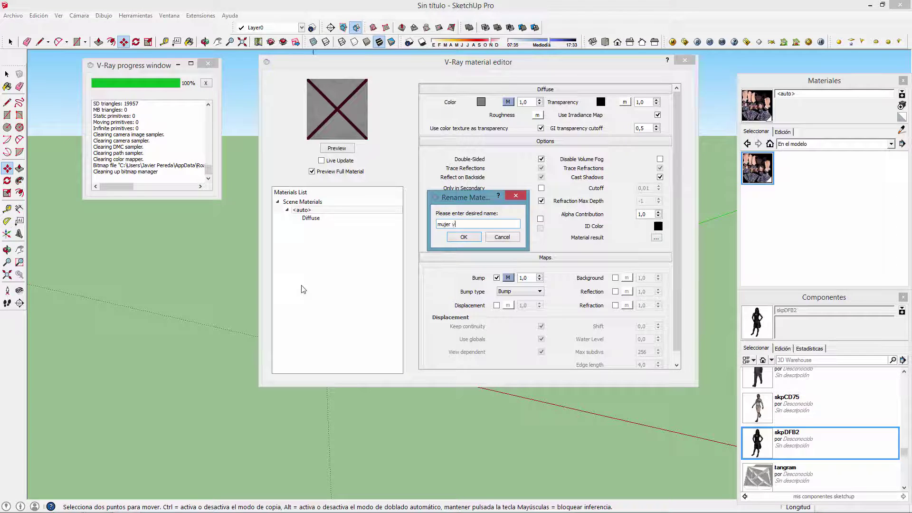
type("tido 3d")
left_click(463, 236)
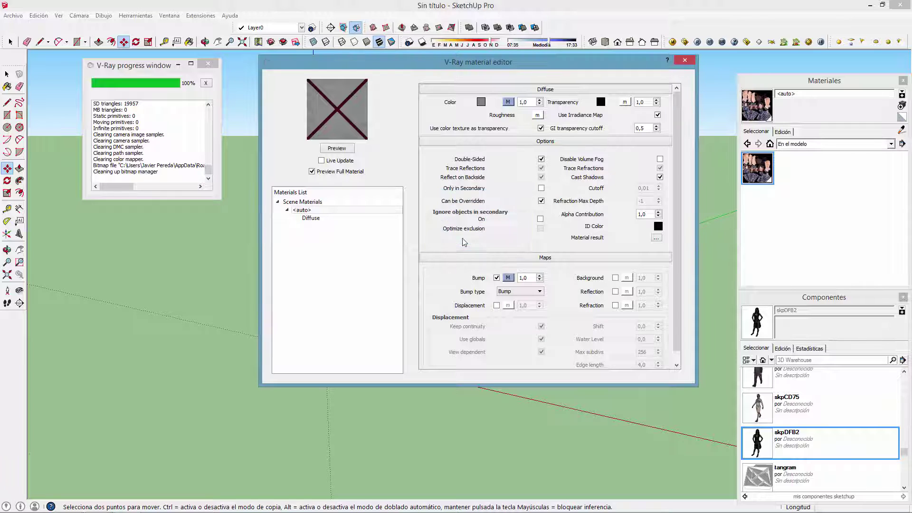
left_click(684, 60)
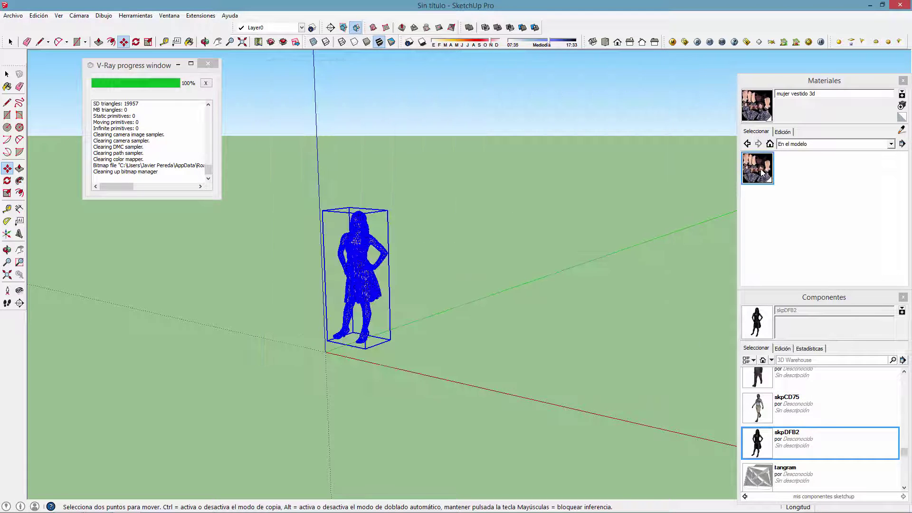
Step: Save mujer vestido 3d.skm into materiales mios sketchup vray, overwriting the existing file
right_click(762, 172)
left_click(804, 185)
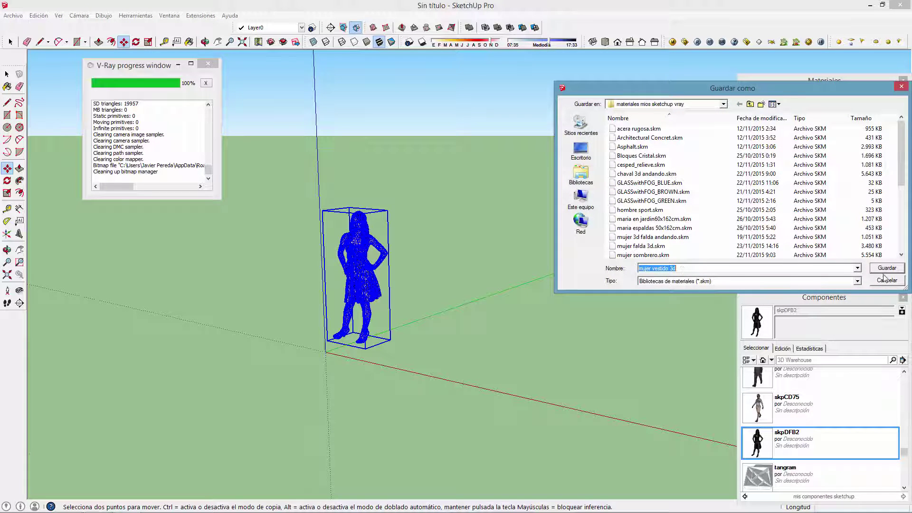
left_click(885, 268)
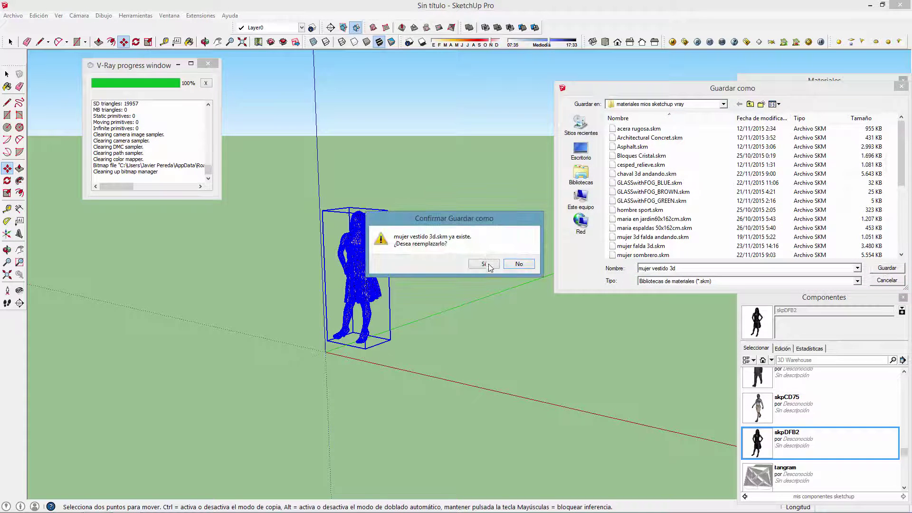
left_click(484, 264)
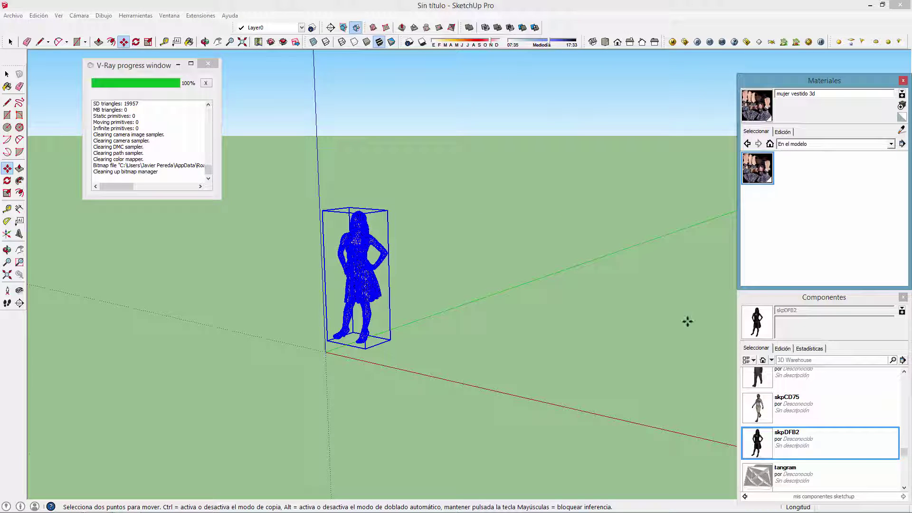
Step: Overwrite skpDFB2.skp in mis componentes sketchup with the in-model component, then quit SketchUp
left_click(762, 360)
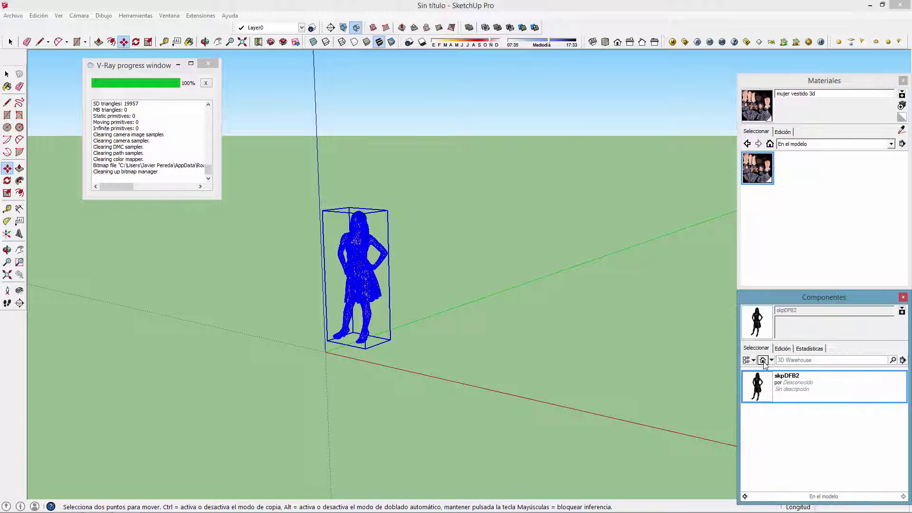
right_click(761, 384)
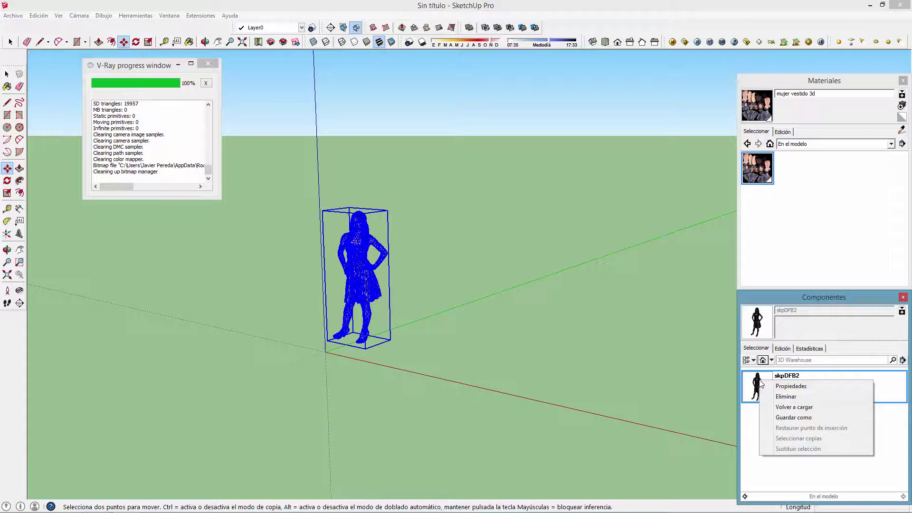
left_click(806, 417)
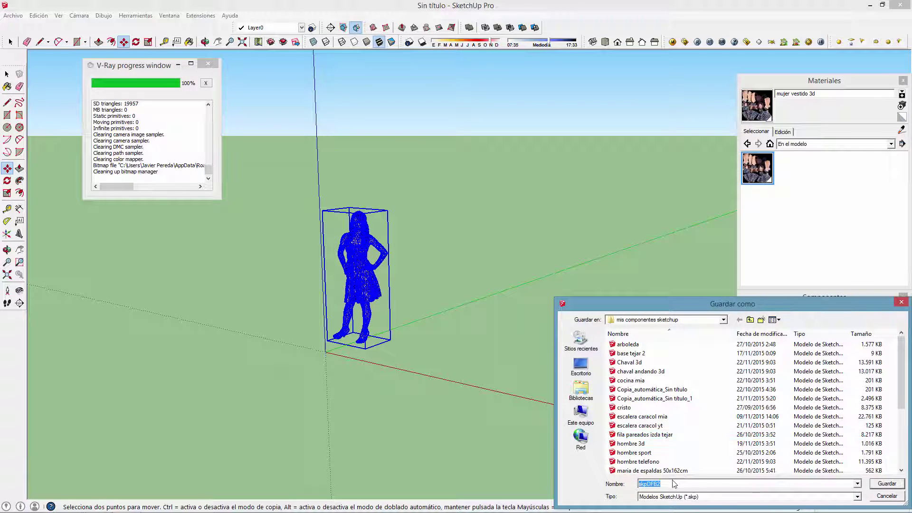
left_click(887, 483)
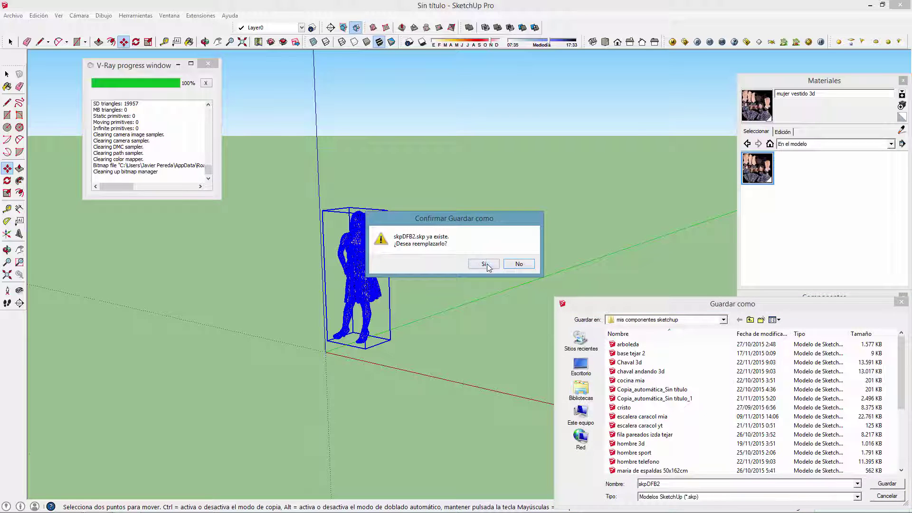
left_click(487, 264)
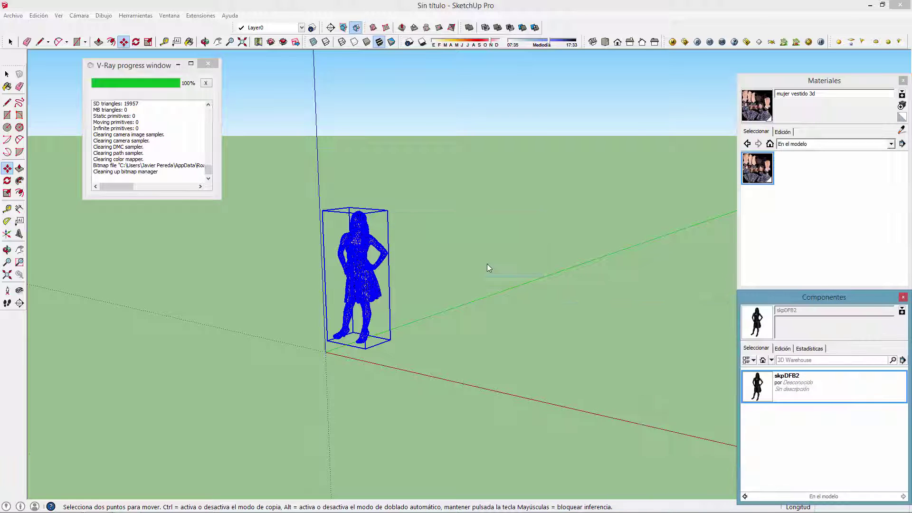
left_click(900, 5)
Step: Quit without saving and restart SketchUp with a fresh model
left_click(466, 284)
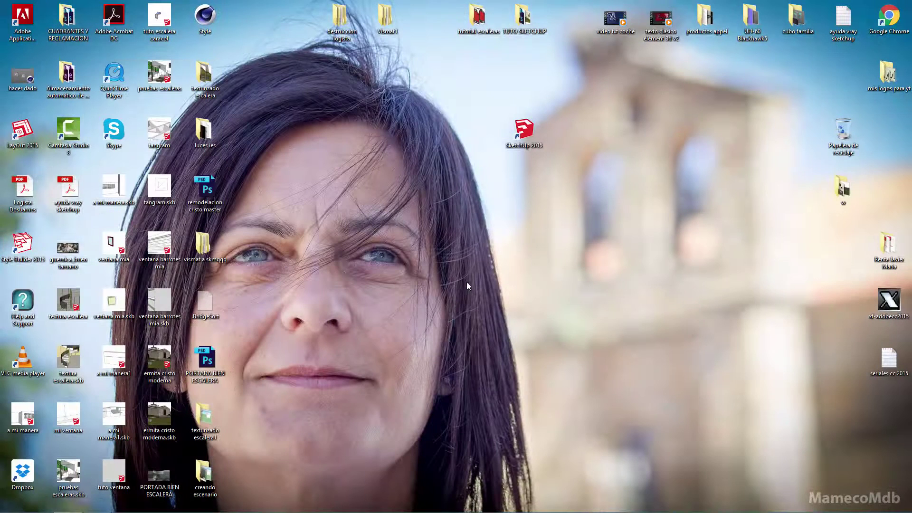
double_click(523, 129)
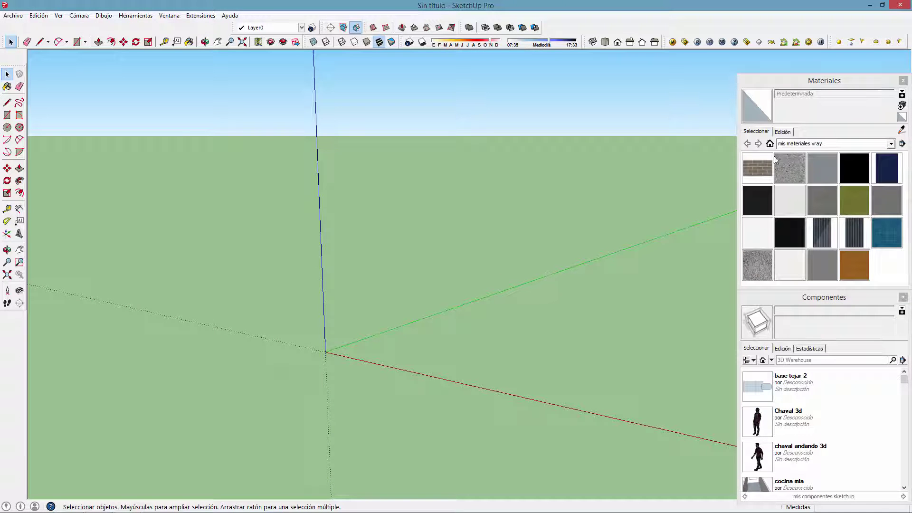
left_click(770, 144)
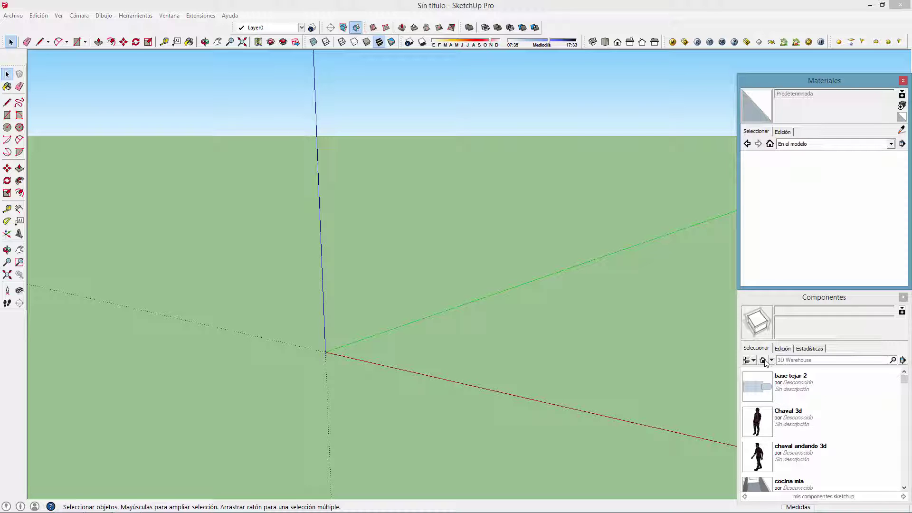
Step: Place the skpDFB2 woman component, zoom in on her, and open the V-Ray material editor
left_click_drag(904, 380, 903, 453)
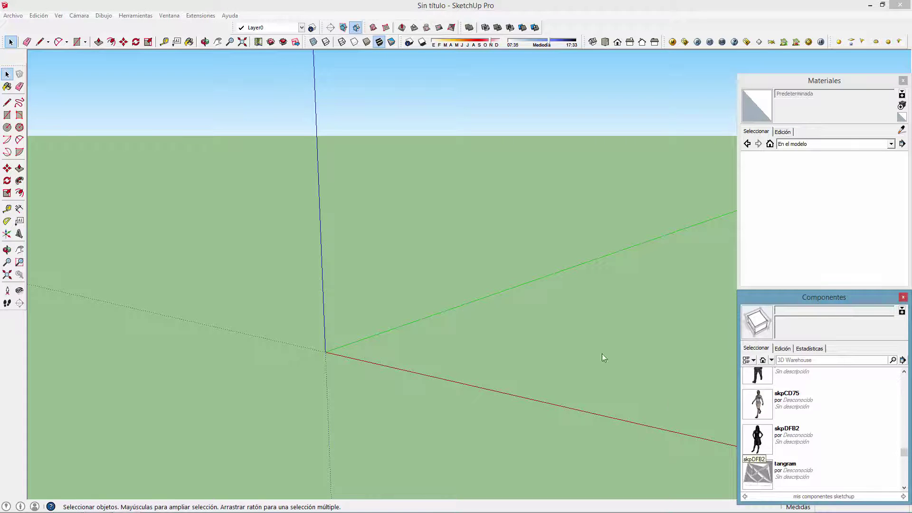
left_click(383, 302)
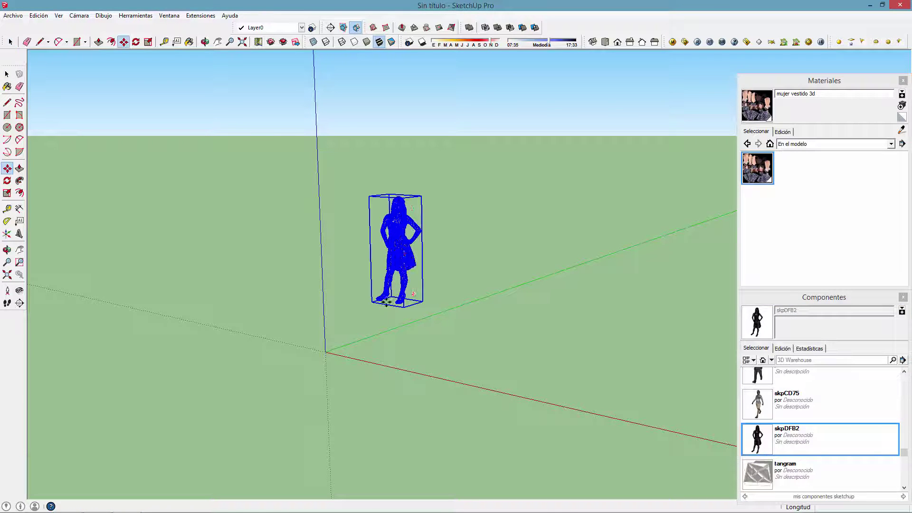
scroll(412, 263, "up", 3)
scroll(412, 264, "up", 2)
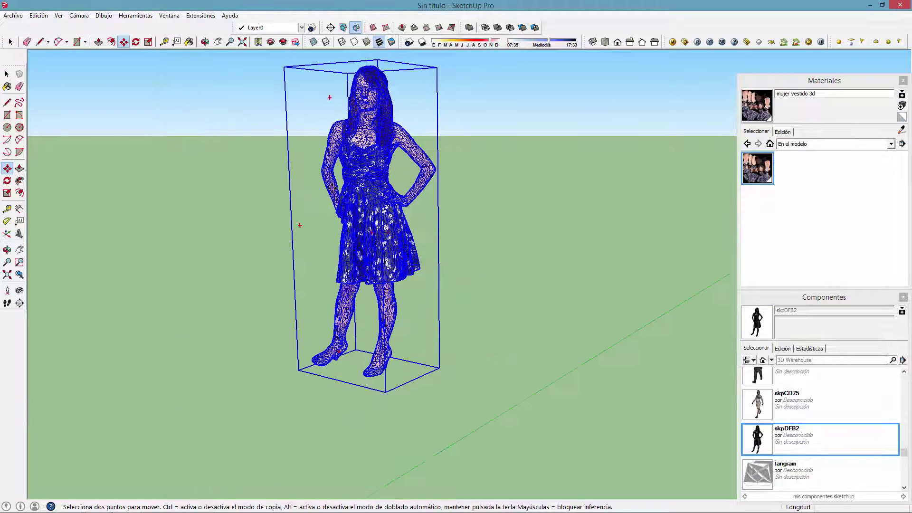
middle_click_drag(409, 256, 402, 243)
scroll(401, 243, "up", 2)
scroll(401, 243, "up", 2)
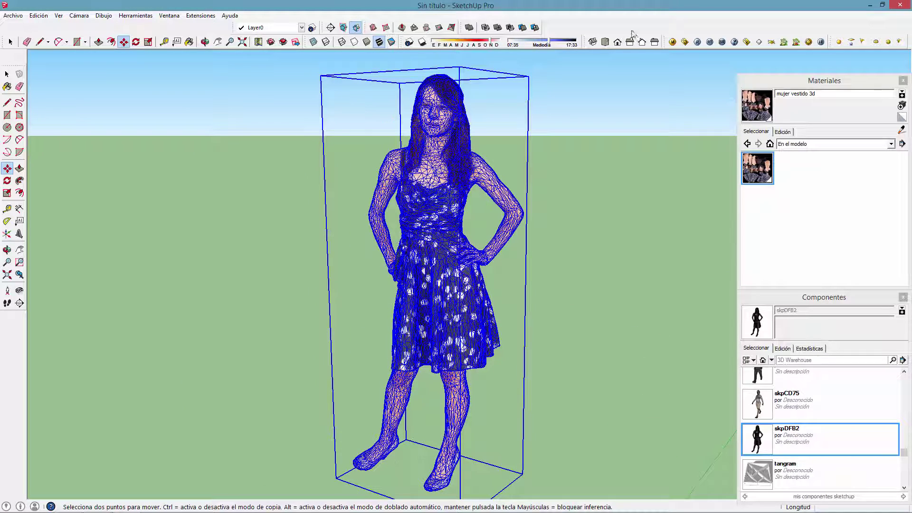
left_click(672, 42)
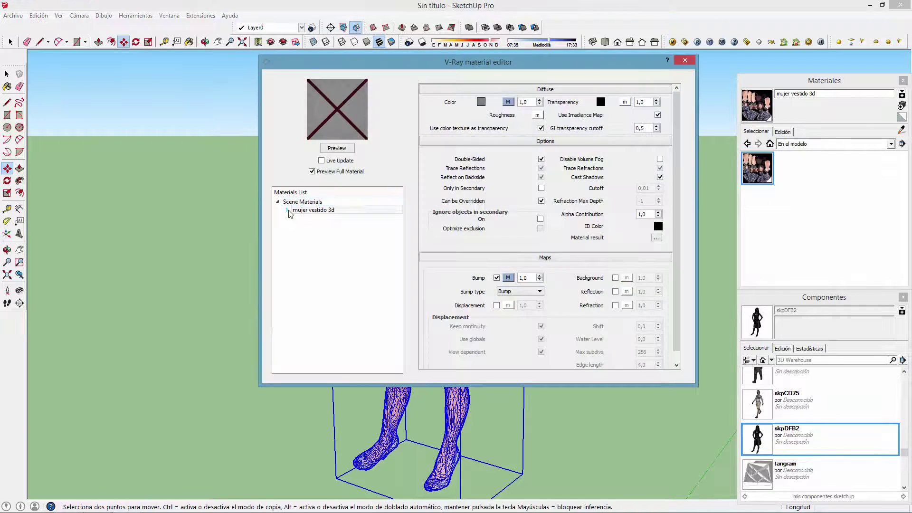
Step: Add a Reflection layer to mujer vestido 3d, then delete it so only Diffuse remains
left_click(309, 209)
left_click(310, 219)
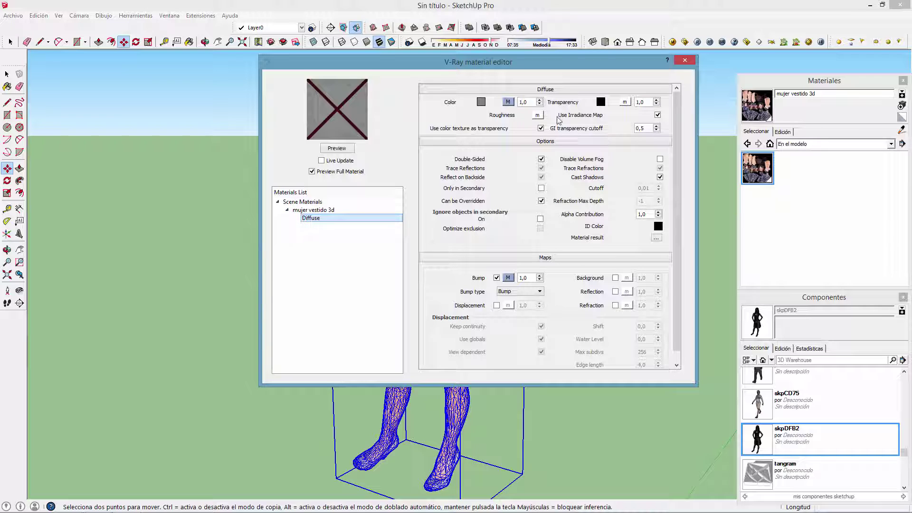
right_click(314, 223)
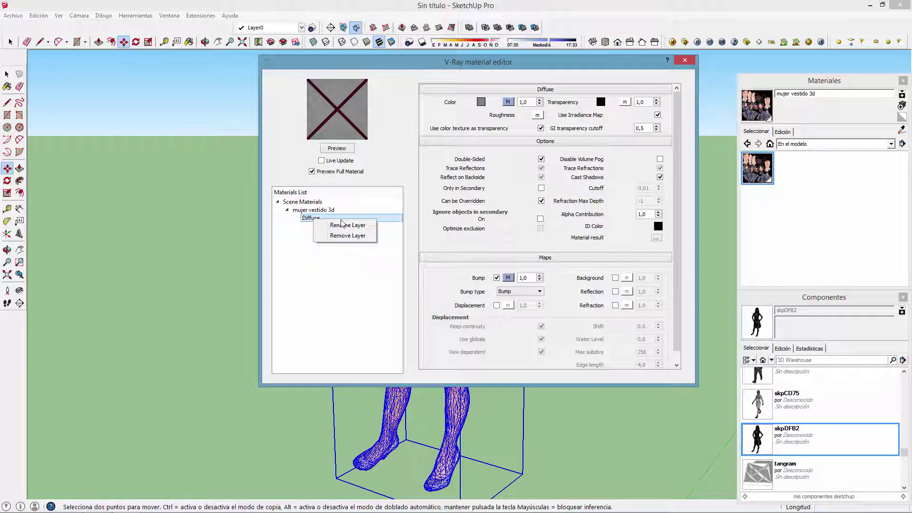
left_click(295, 249)
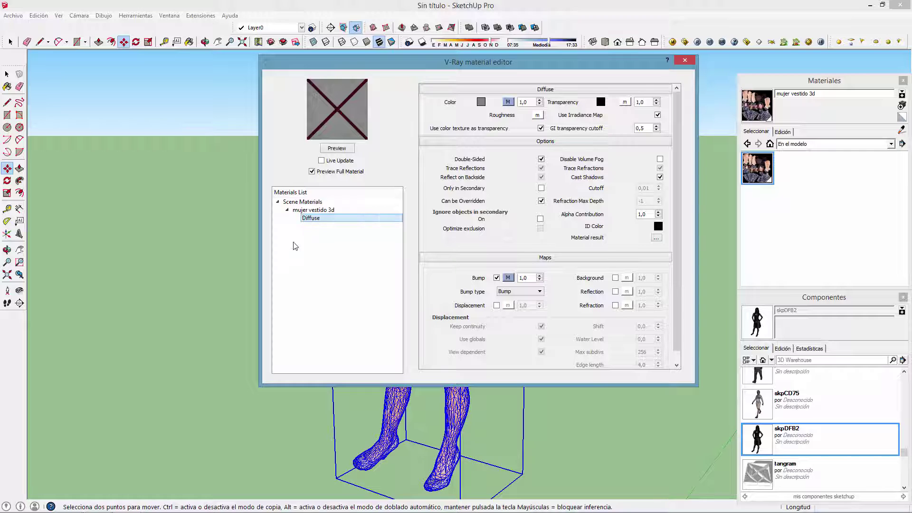
right_click(313, 211)
mouse_move(344, 215)
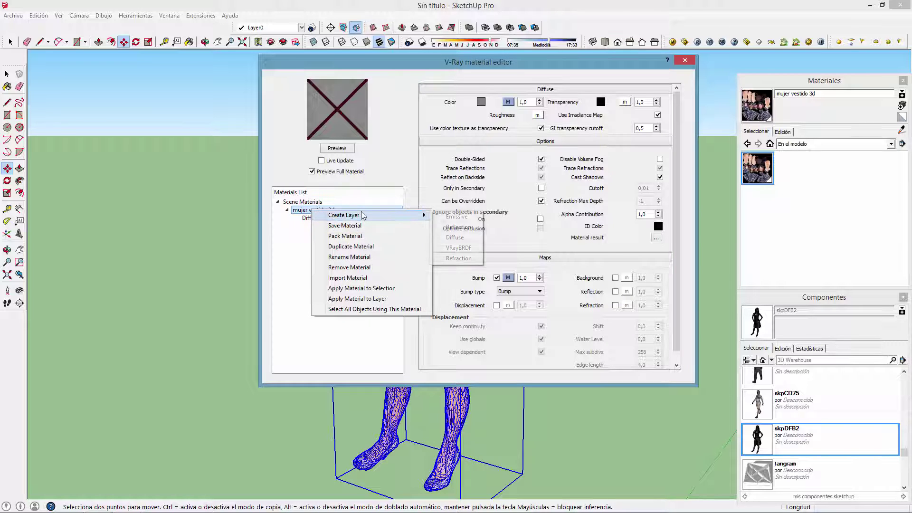
left_click(454, 227)
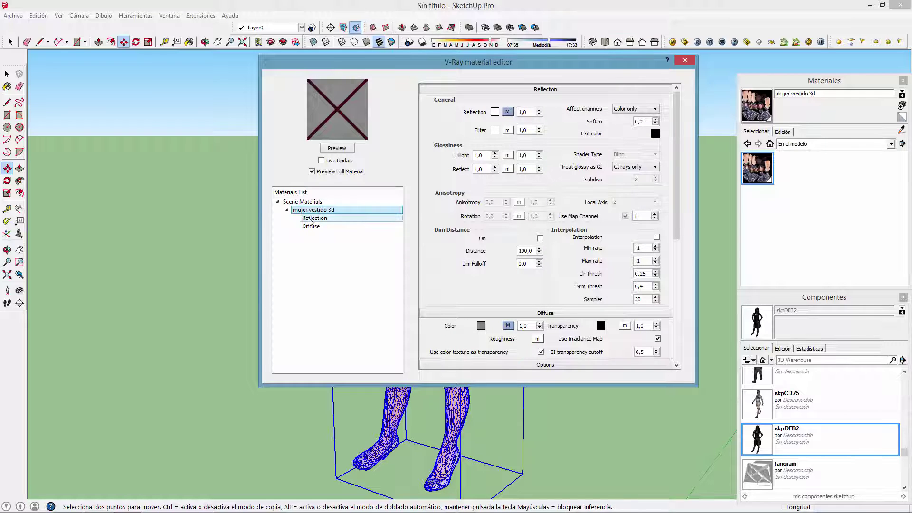
left_click(330, 219)
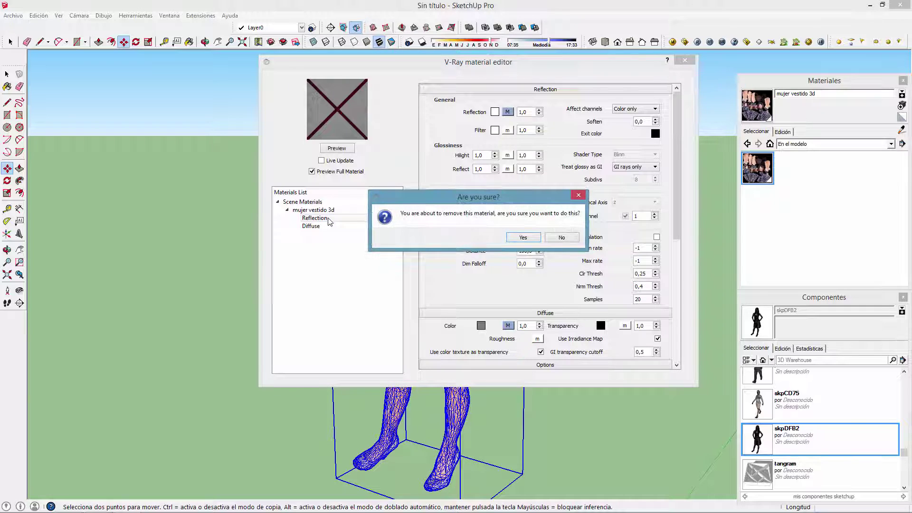
left_click(530, 240)
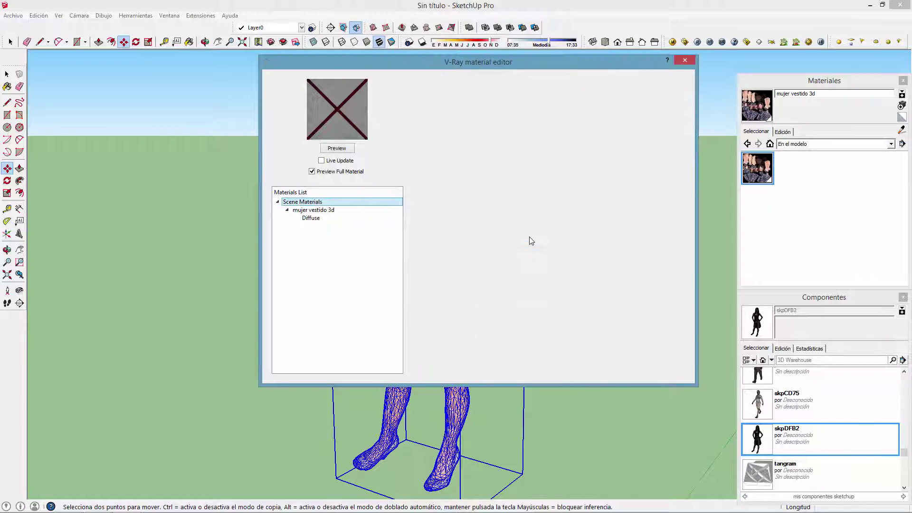
Step: Close the material editor, zoom in, and run a V-Ray render of the woman
left_click(686, 61)
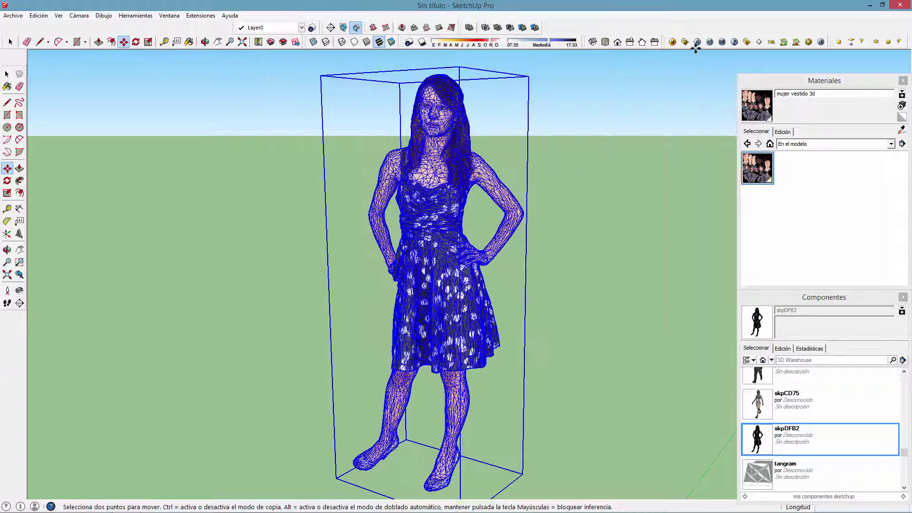
scroll(472, 136, "up", 1)
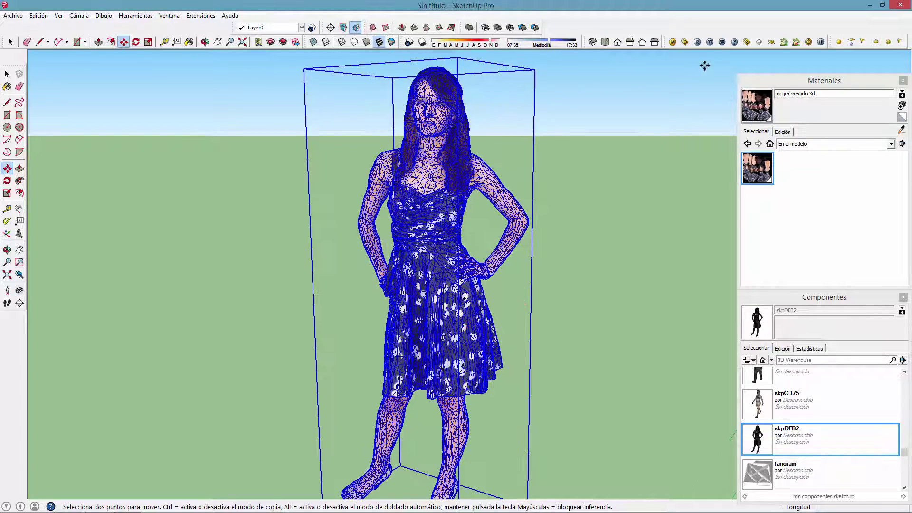
left_click(697, 42)
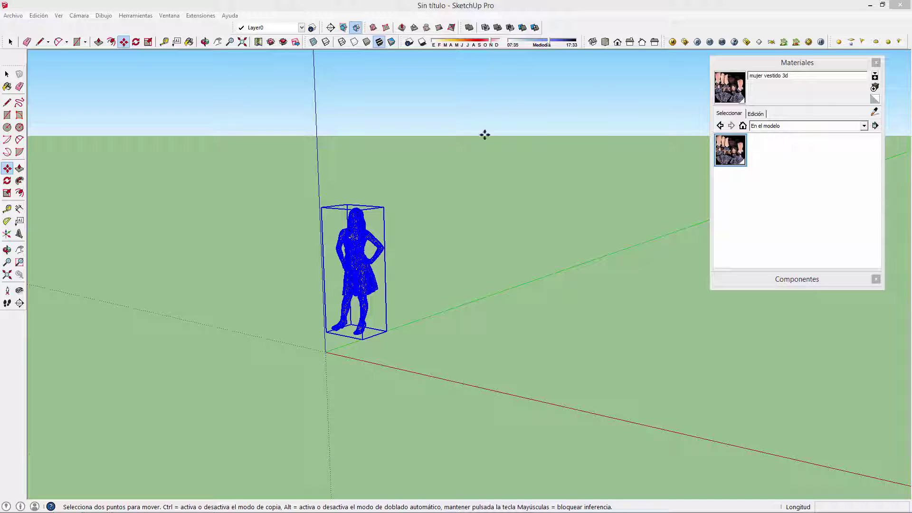
Step: Open mujer vestido 3d's bump texture settings to confirm the O03P06-N.jpg image, then close them
left_click(672, 42)
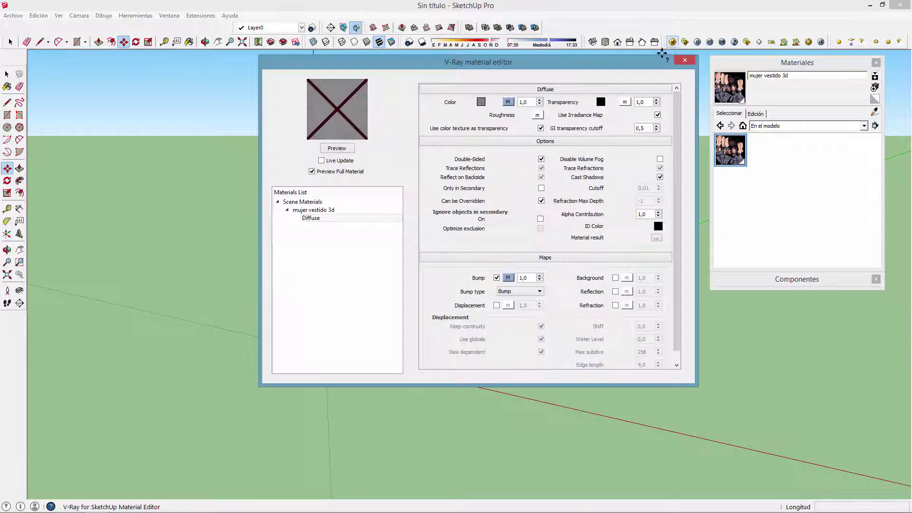
left_click(311, 217)
left_click(508, 279)
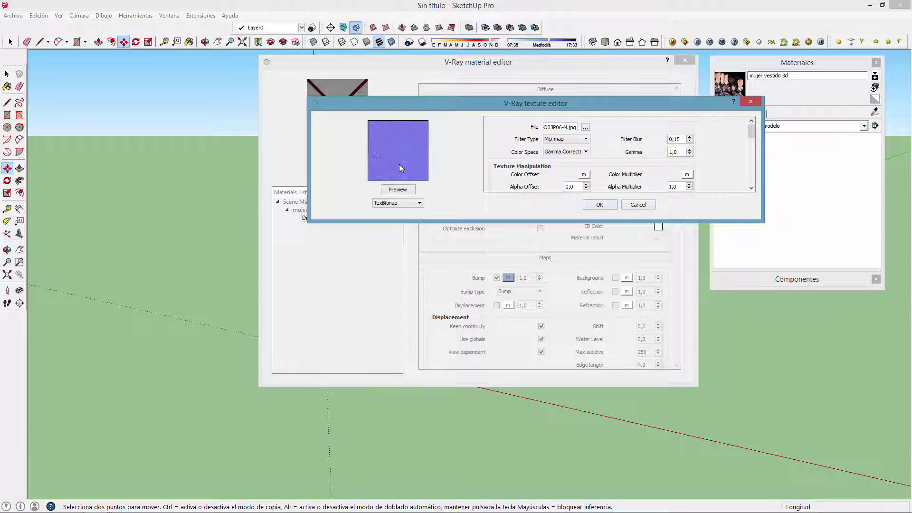
left_click(750, 102)
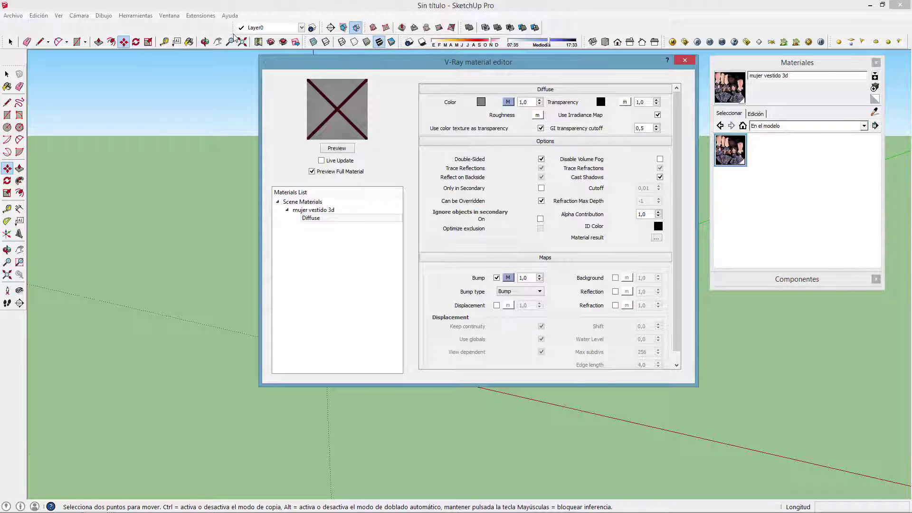
Step: Set a file location in System Preferences to the texturas sketchup folder, then reopen the V-Ray editor
left_click(684, 60)
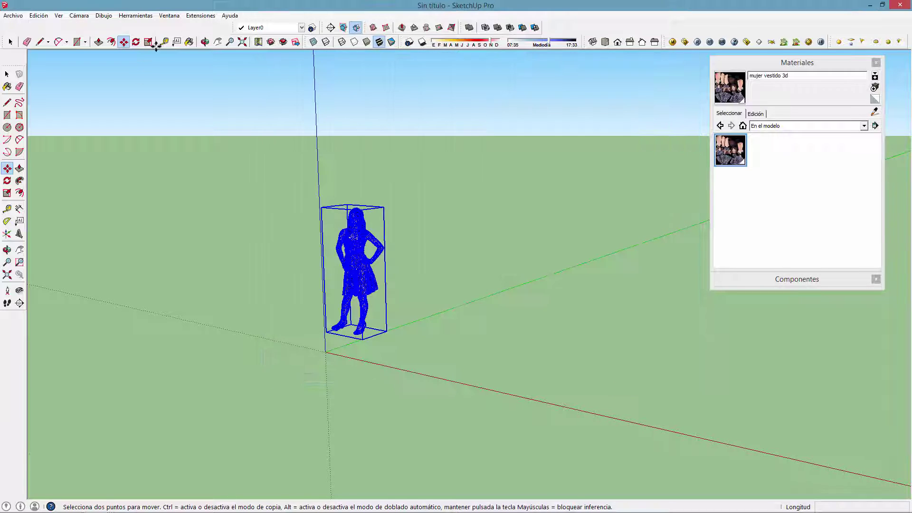
left_click(169, 15)
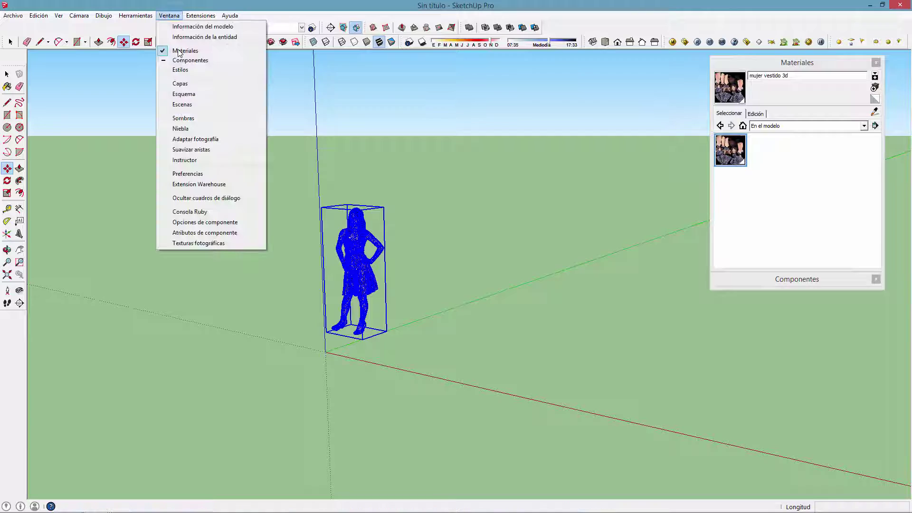
left_click(199, 173)
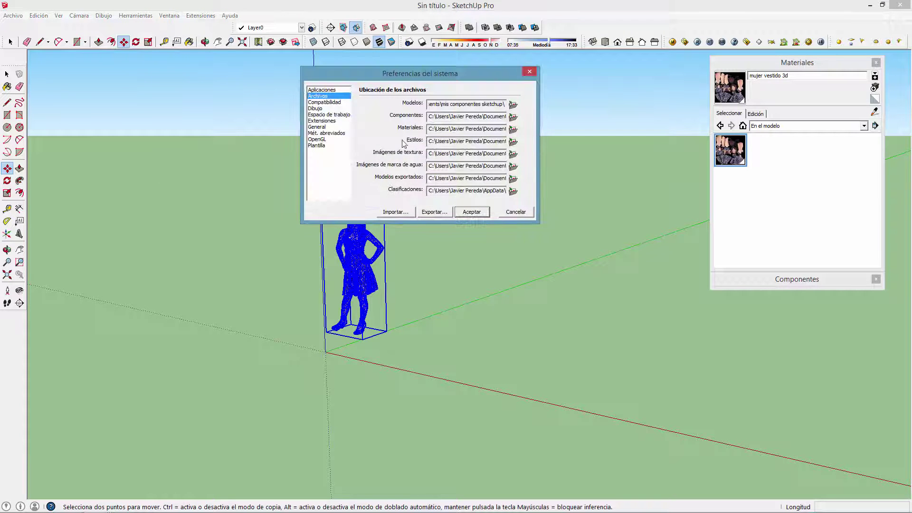
left_click(515, 155)
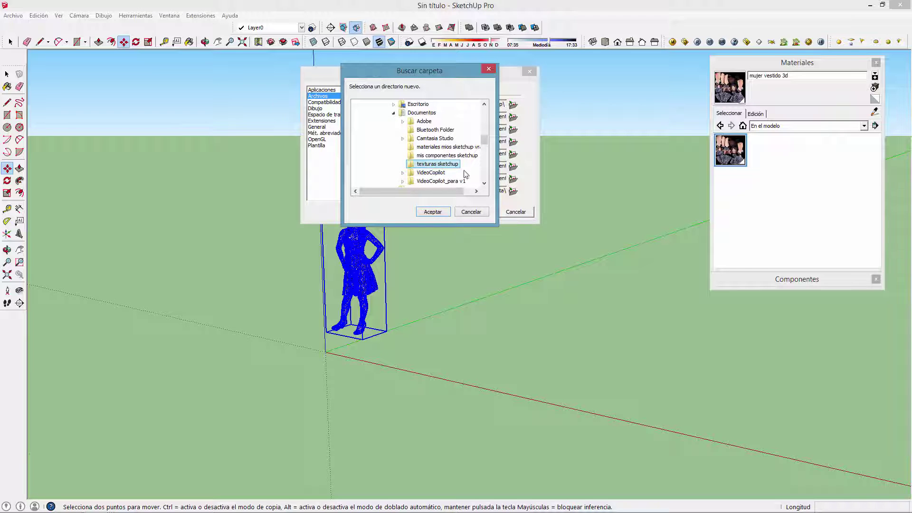
left_click(440, 213)
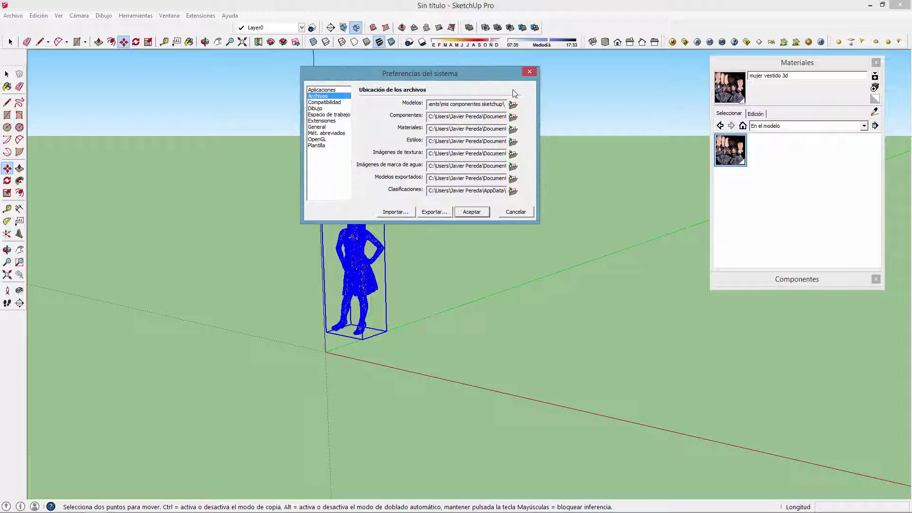
left_click(530, 72)
left_click(672, 42)
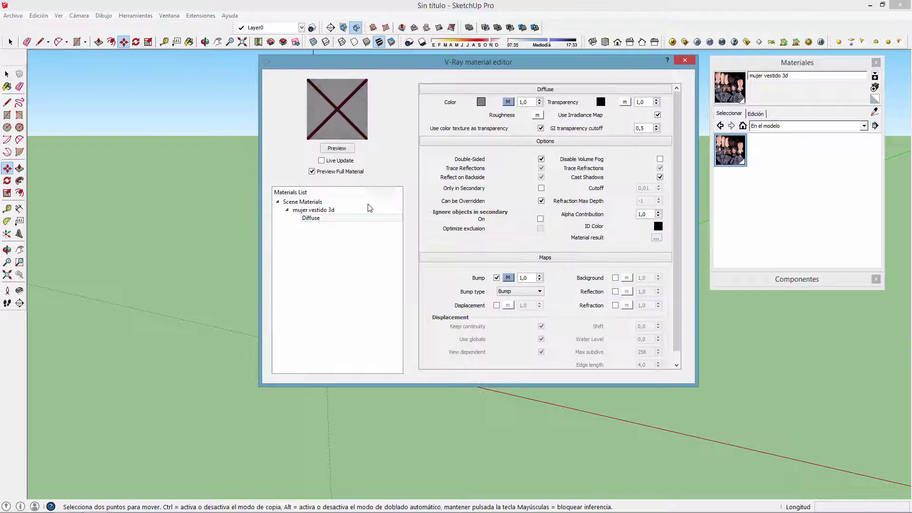
Step: Browse for the Diffuse layer's bump image, landing in the texturas sketchup folder
left_click(315, 219)
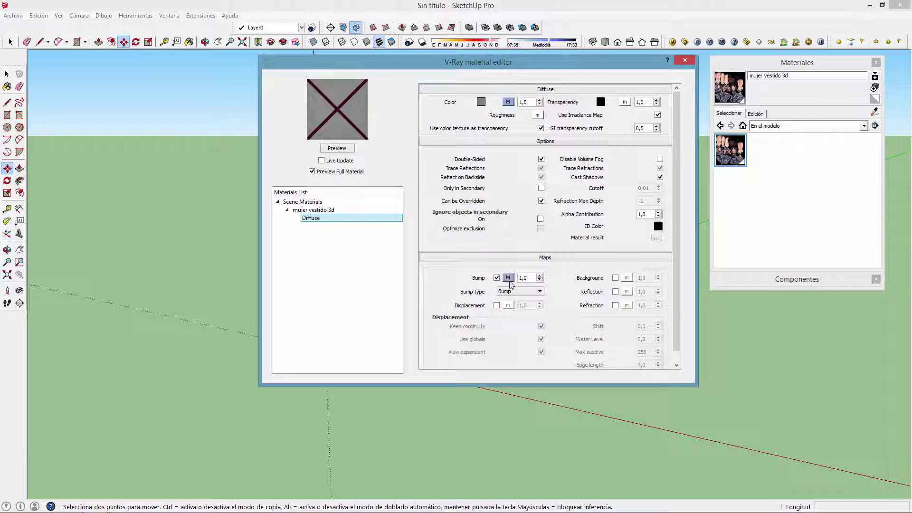
left_click(508, 278)
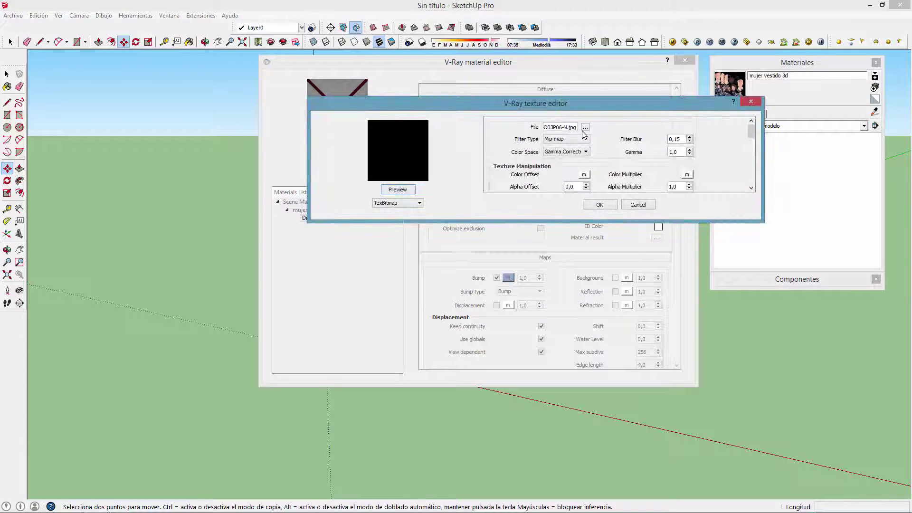
left_click(585, 127)
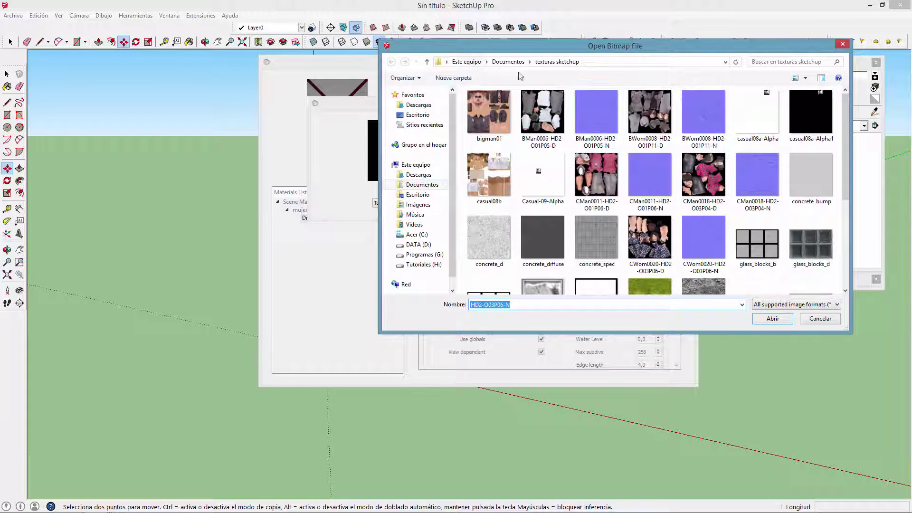